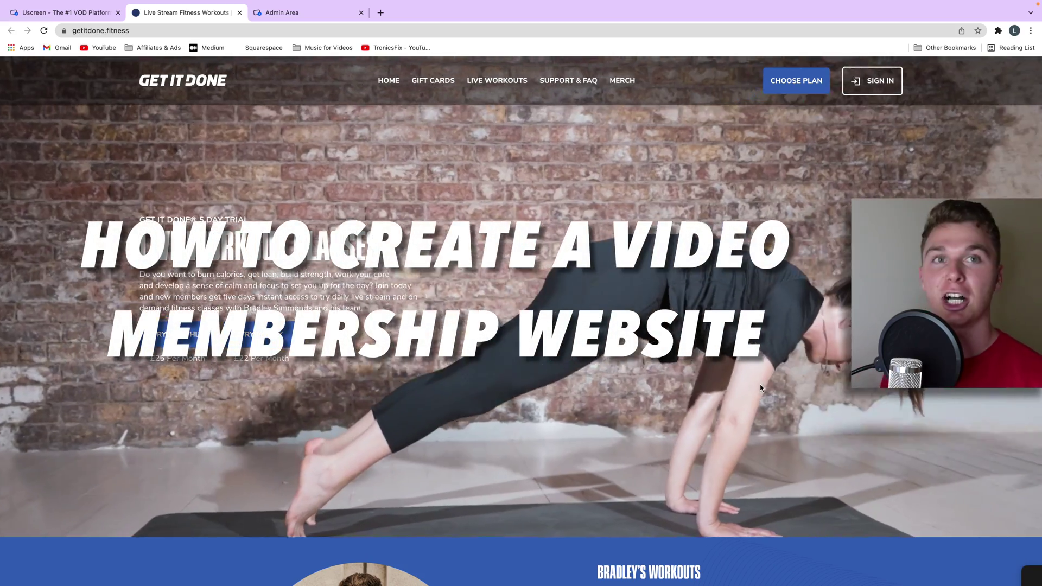
# Scroll getitdone.fitness down to the four Choose Your Plan cards and back, then switch to the uscreen.tv tab
pyautogui.scroll(-5, 685, 278)
pyautogui.scroll(-8, 685, 278)
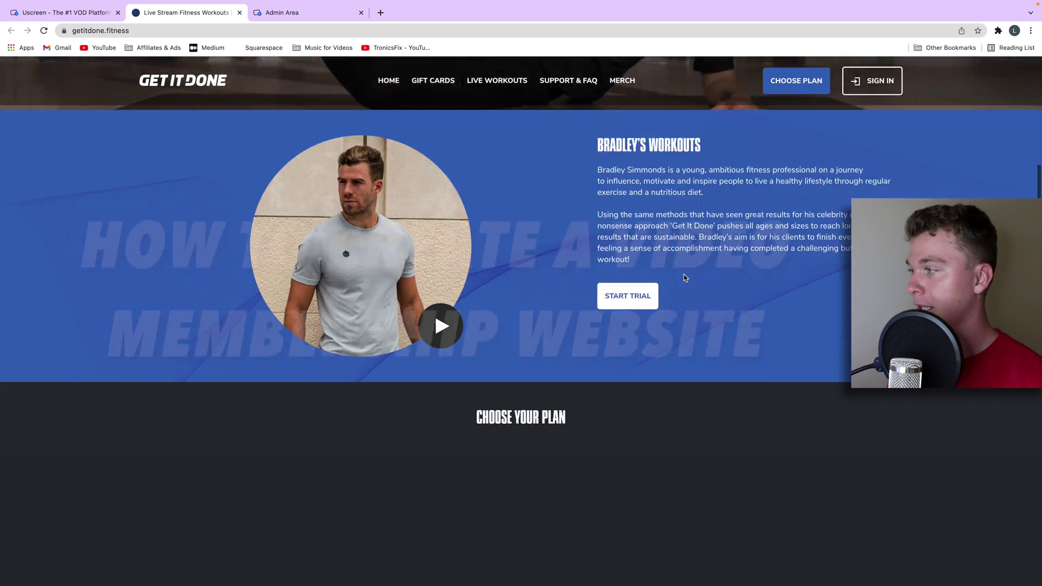
pyautogui.scroll(8, 678, 293)
pyautogui.scroll(-10, 671, 309)
pyautogui.scroll(-2, 671, 310)
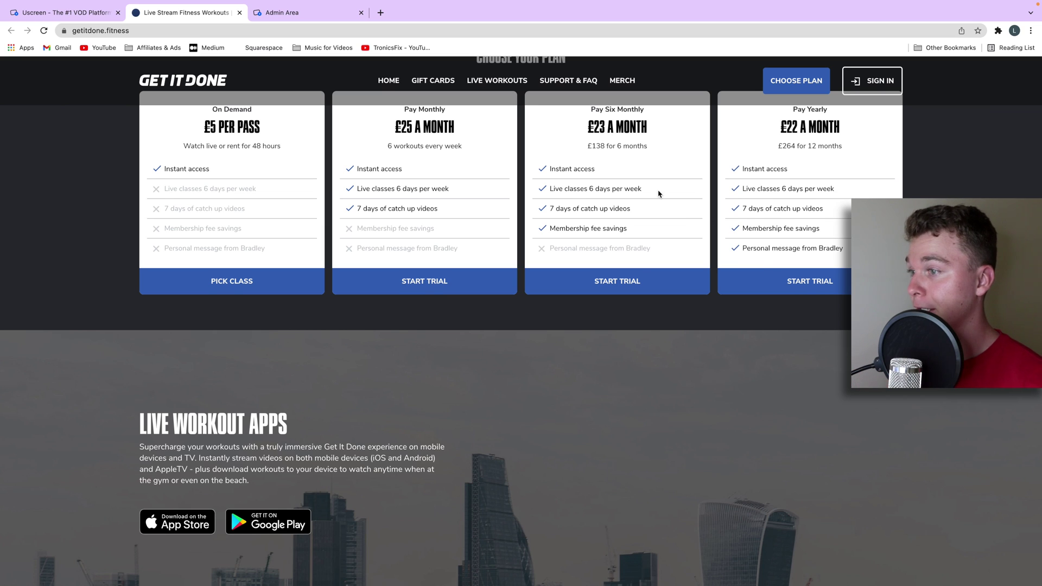
pyautogui.scroll(10, 656, 194)
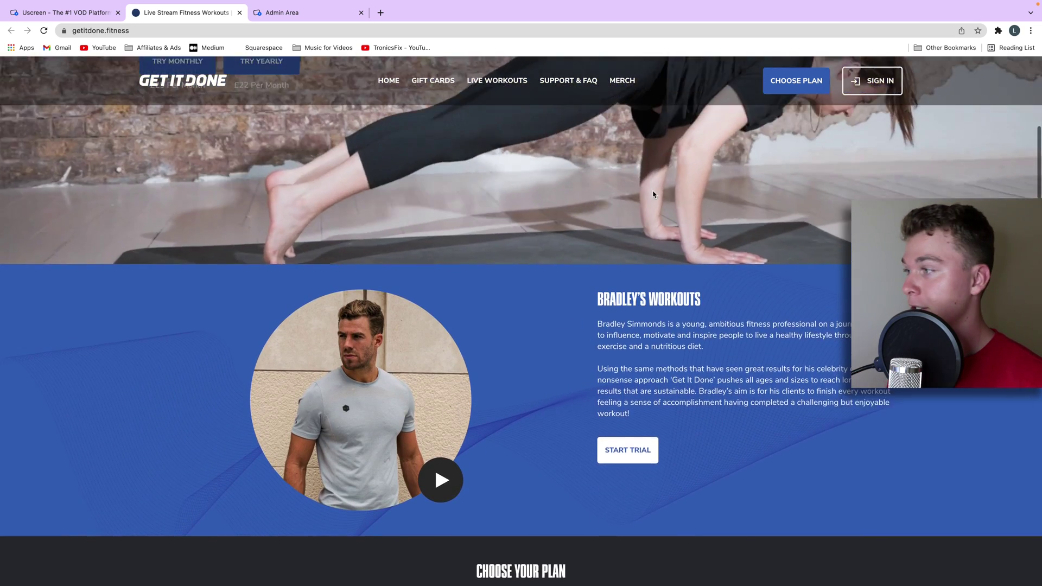
pyautogui.scroll(2, 654, 192)
pyautogui.hotkey('ctrl', 'shift', 'Tab')
pyautogui.scroll(-1, 456, 190)
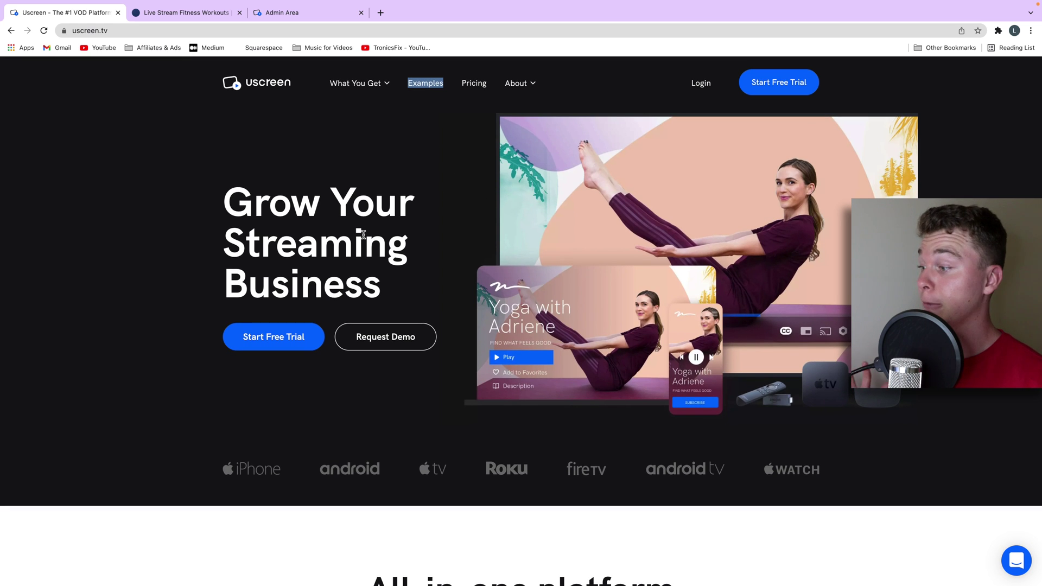
pyautogui.scroll(-8, 362, 234)
pyautogui.scroll(-1, 364, 235)
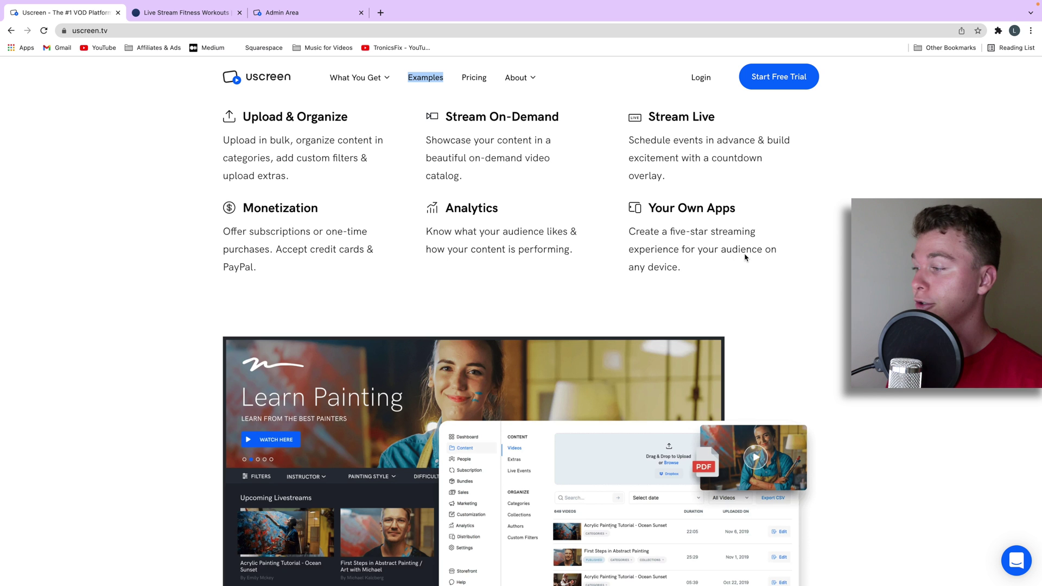
pyautogui.scroll(-3, 745, 259)
pyautogui.scroll(-12, 739, 261)
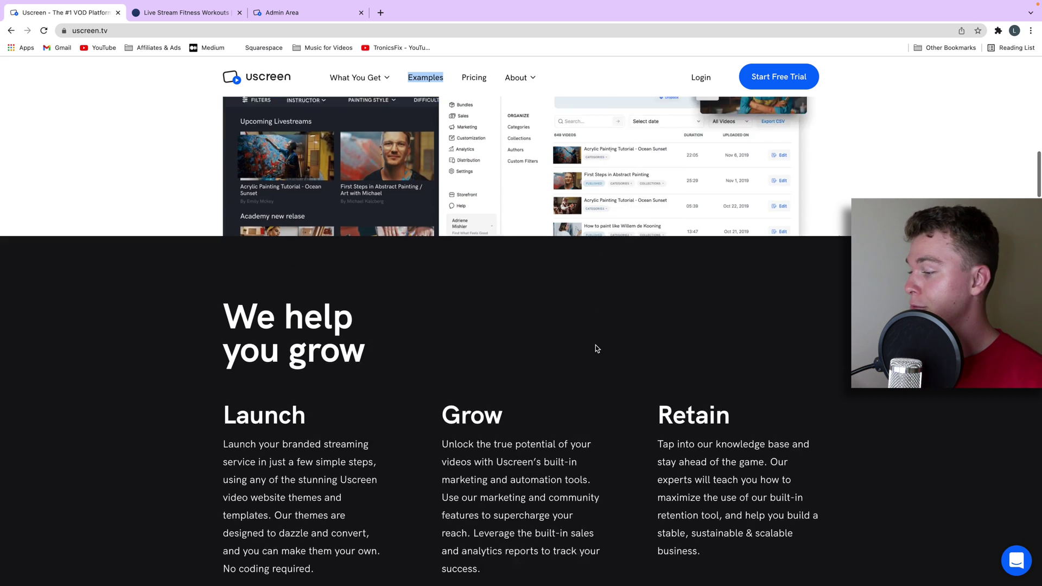
pyautogui.scroll(-3, 606, 347)
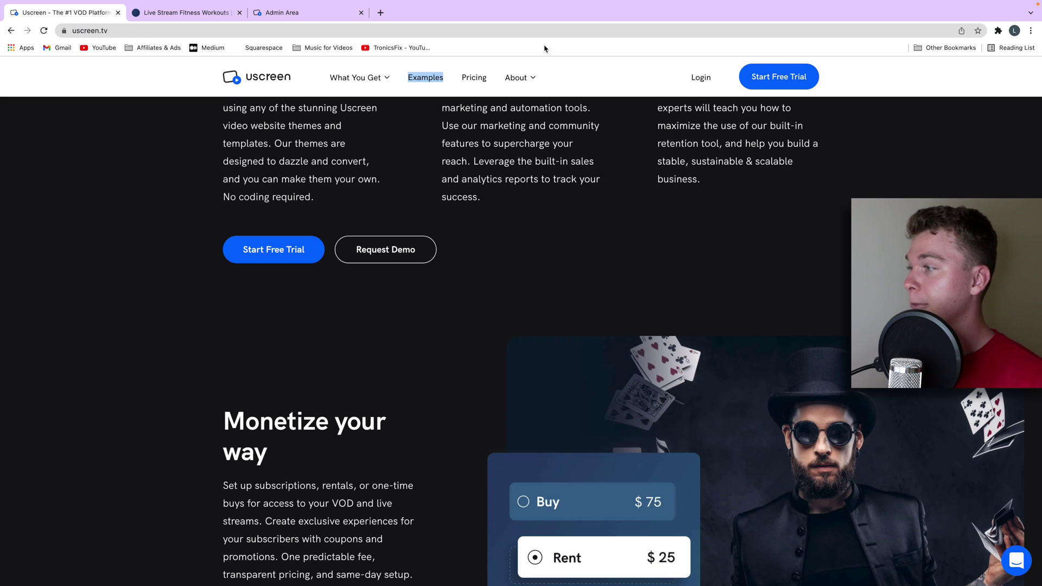
pyautogui.click(281, 12)
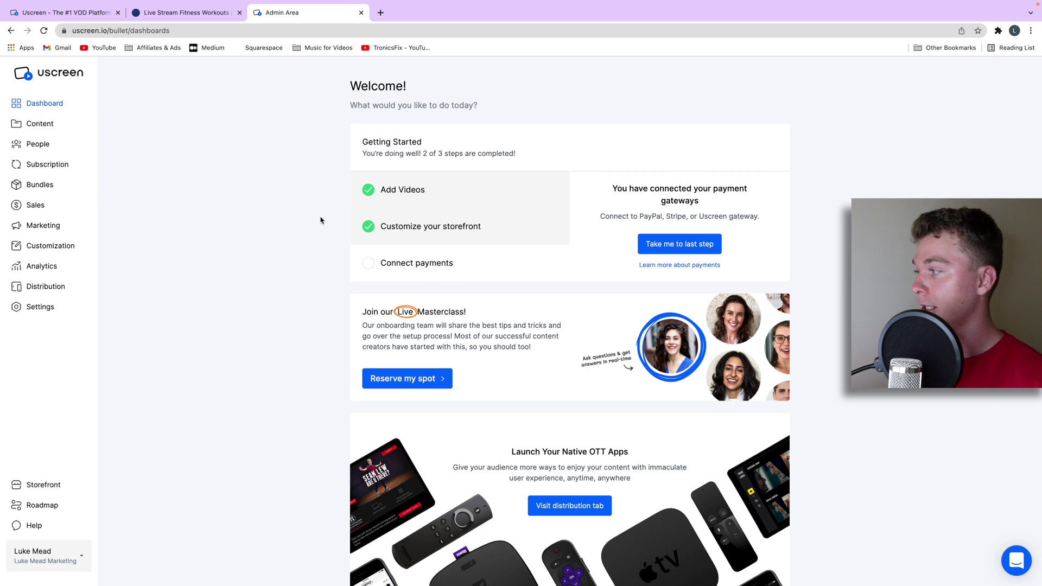
# Go via Dashboard and Content to Subscription plans, which lists Full Video Library at $5.00, and start a new plan
pyautogui.click(51, 110)
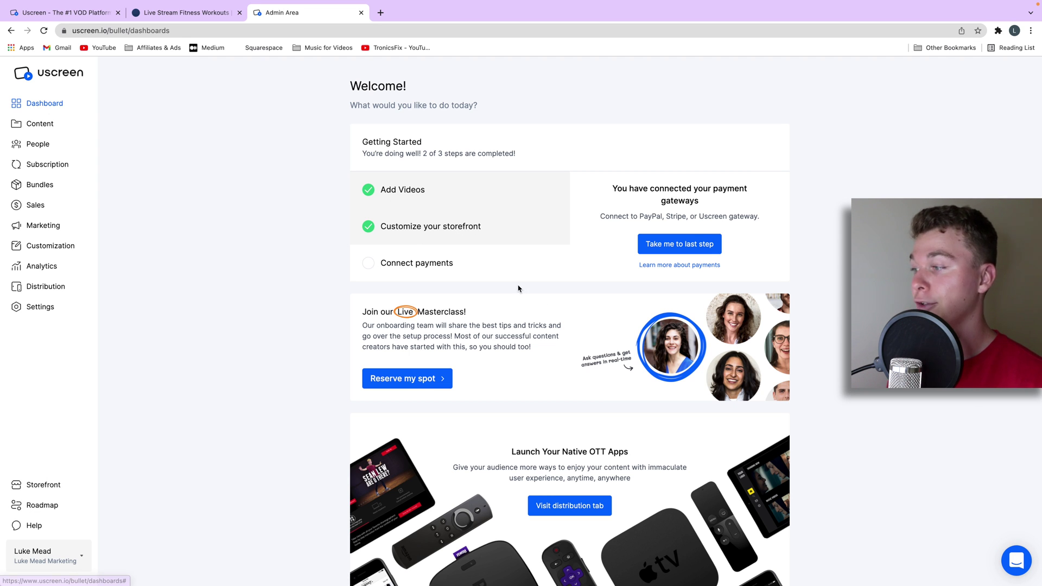
pyautogui.click(57, 134)
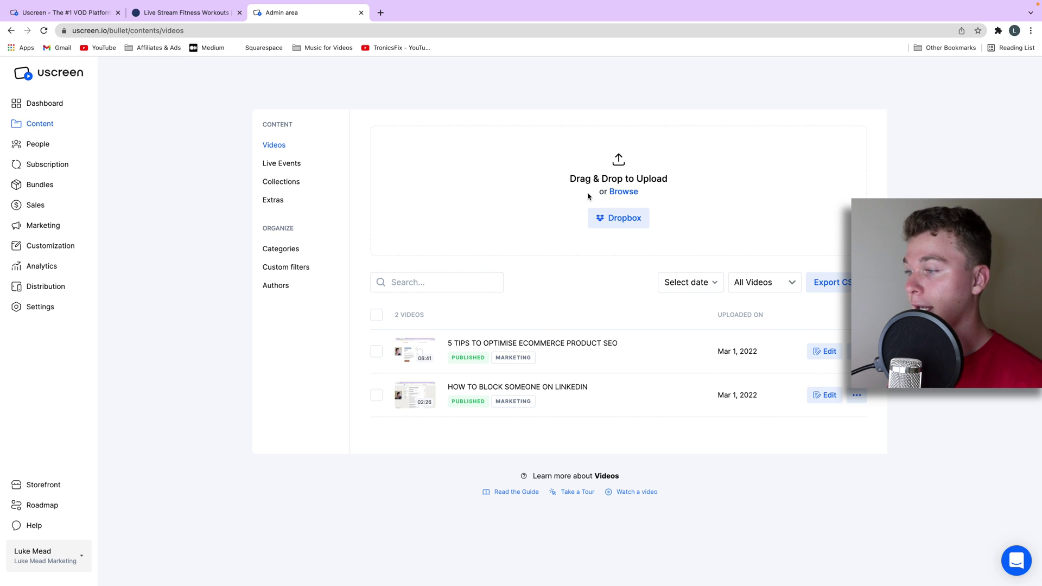
pyautogui.click(49, 165)
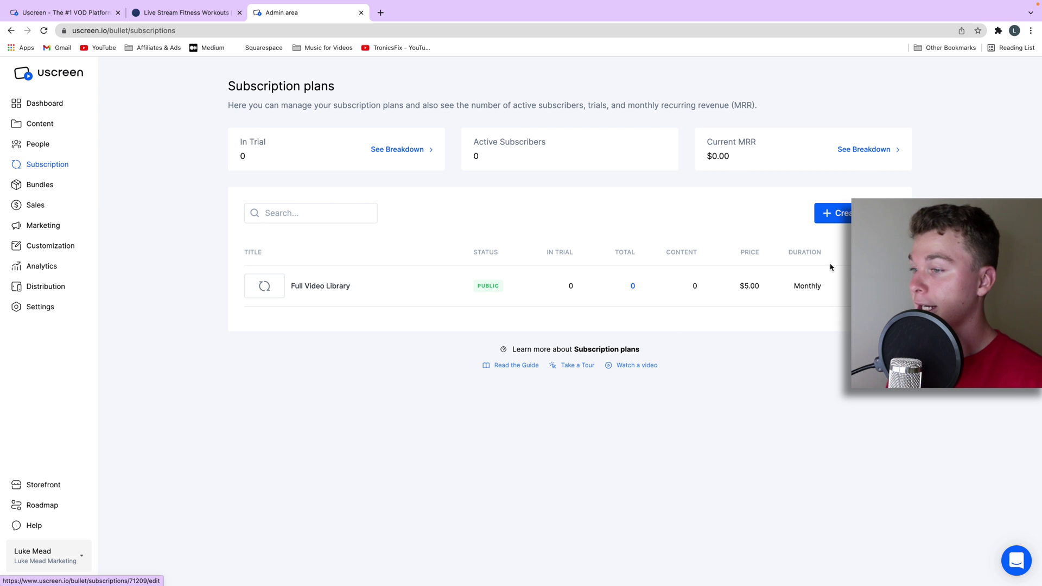
pyautogui.click(835, 219)
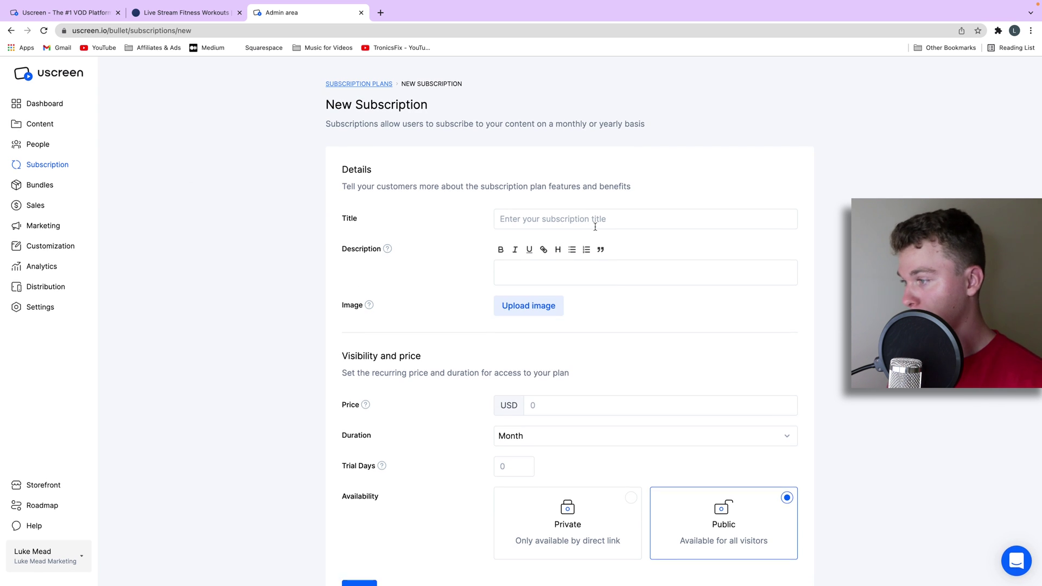
# Save a new 'Full Access' plan with a description, a $10.00 price and 14 free trial days
pyautogui.click(595, 227)
pyautogui.write('Full Access')
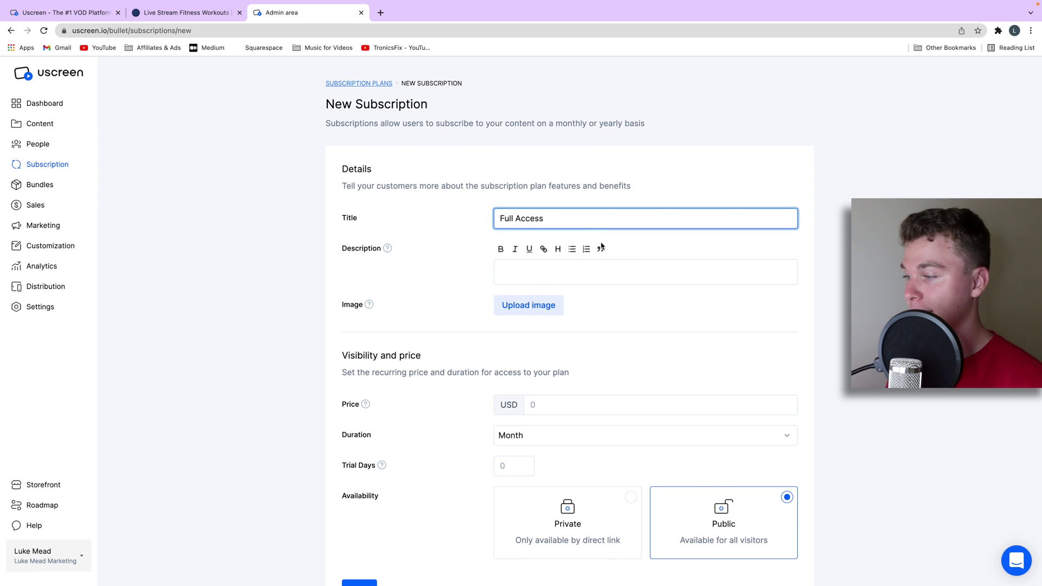
pyautogui.click(570, 264)
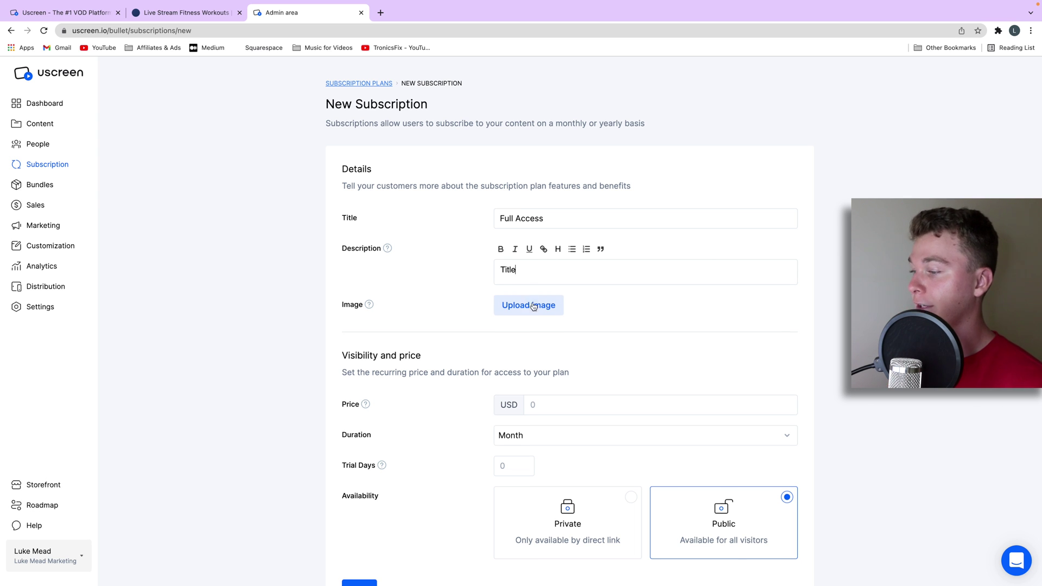
pyautogui.scroll(-2, 527, 303)
pyautogui.click(557, 353)
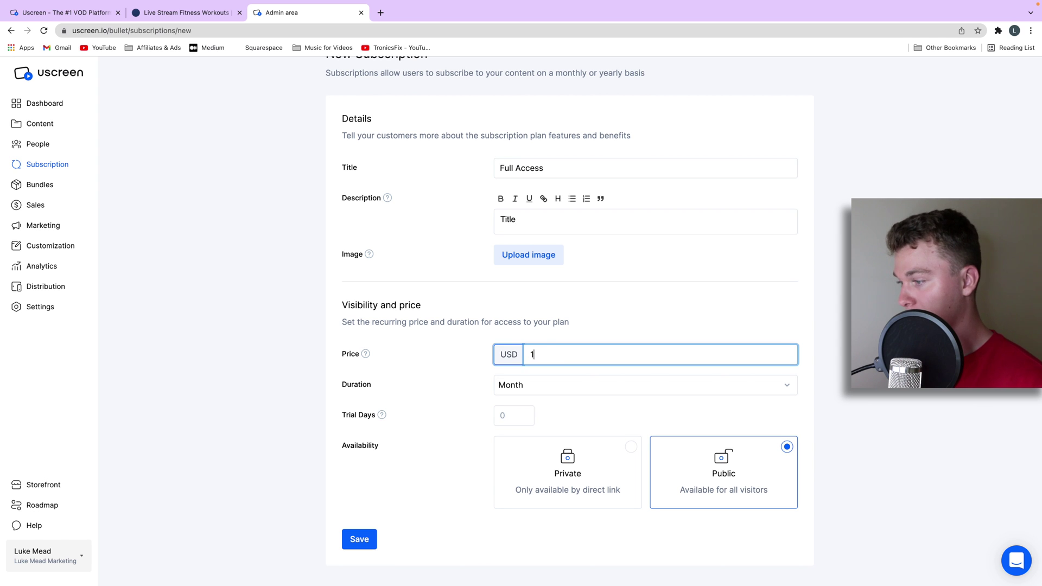
pyautogui.write('10')
pyautogui.click(515, 416)
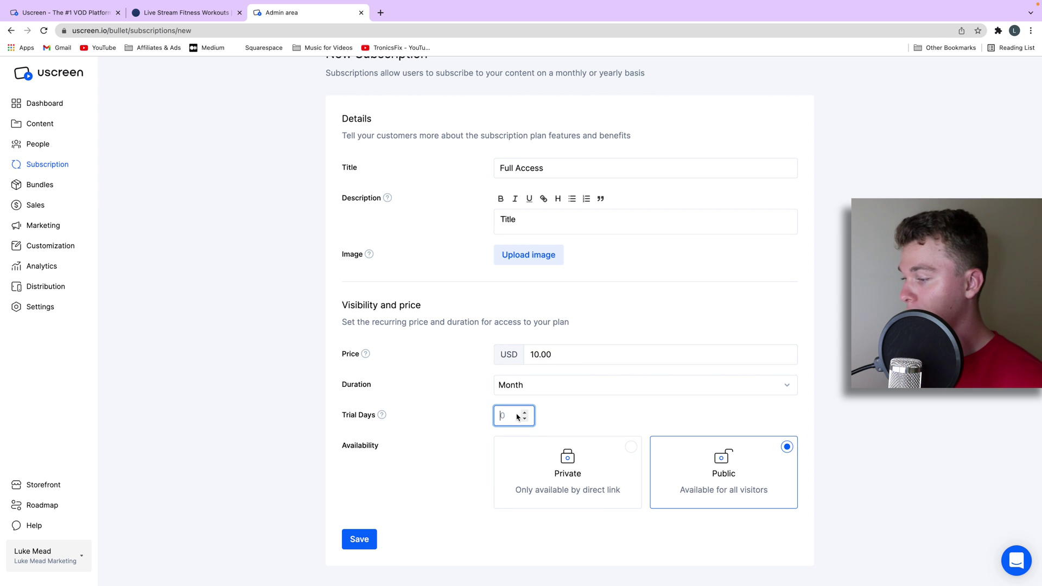
pyautogui.click(467, 460)
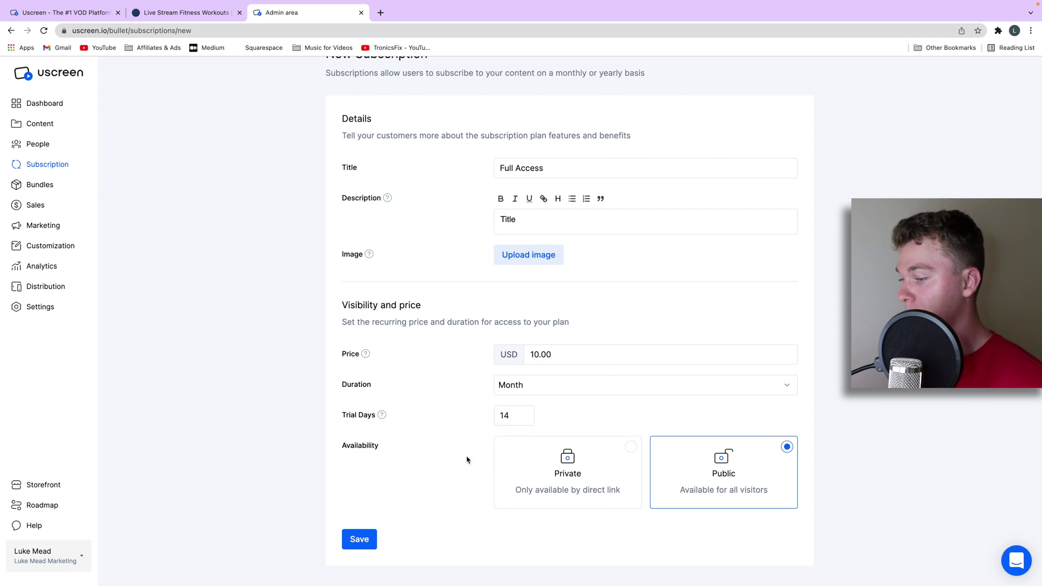
pyautogui.click(363, 540)
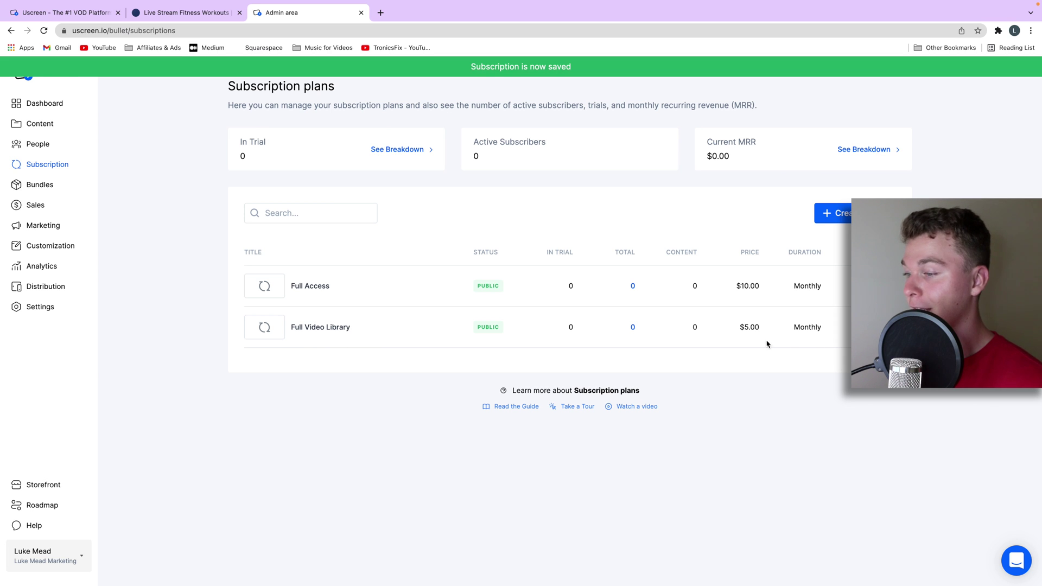
pyautogui.moveTo(747, 301); pyautogui.dragTo(763, 328)
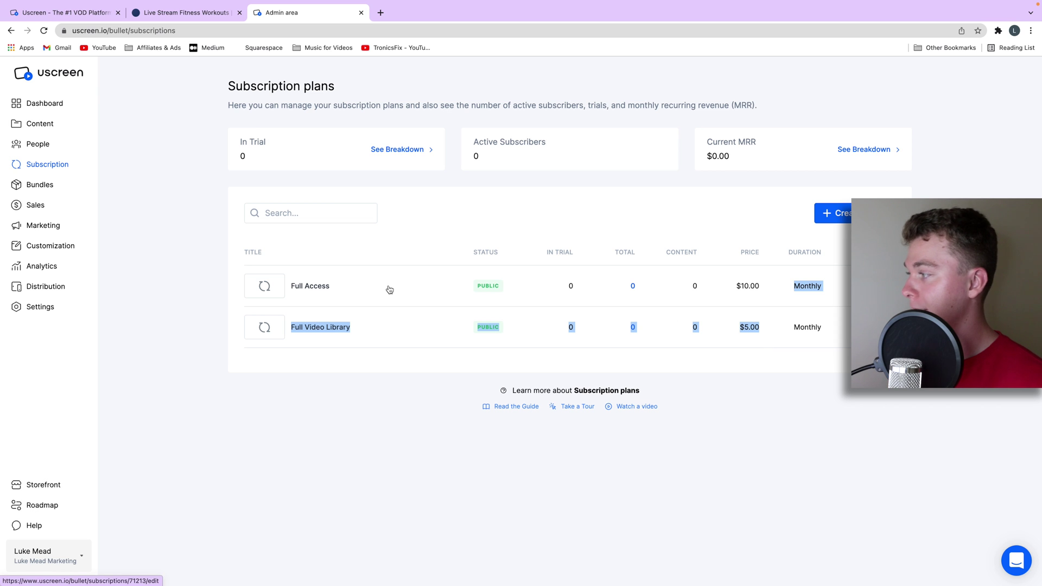
pyautogui.click(78, 250)
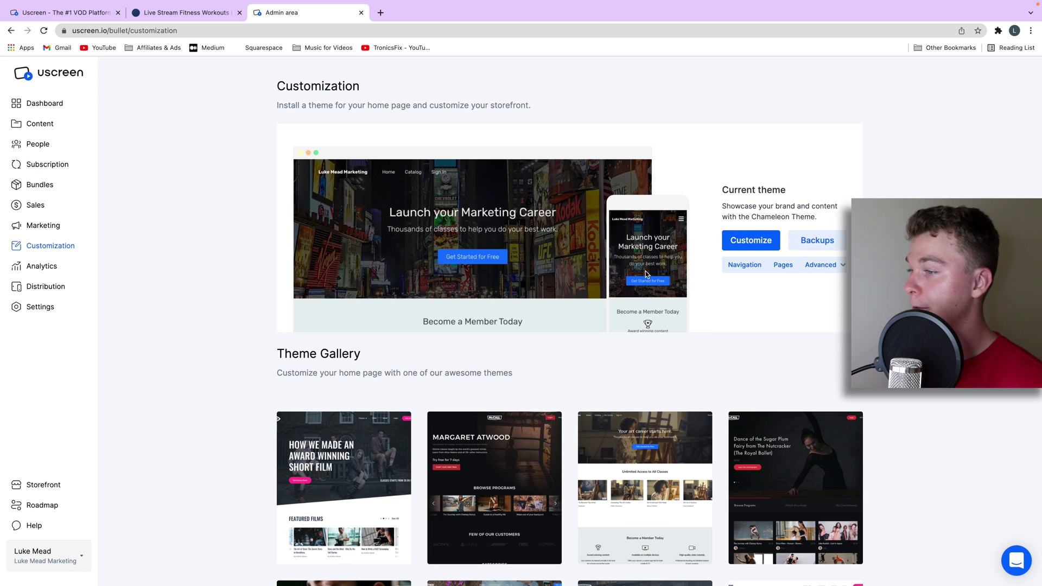
# Install the Ara theme from the Theme Gallery, replacing the current theme, then open page customization
pyautogui.scroll(-3, 796, 272)
pyautogui.moveTo(790, 300)
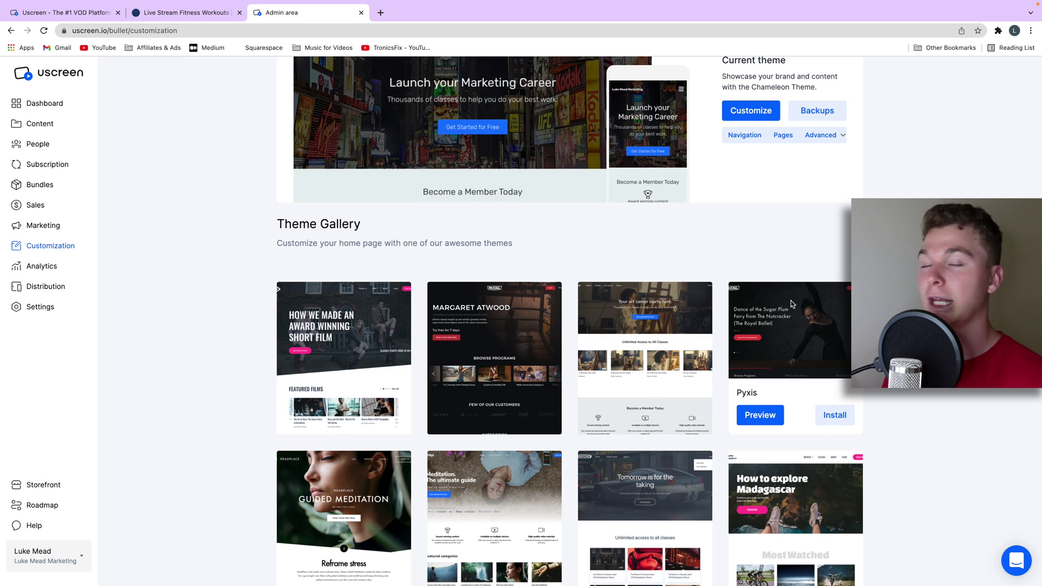
pyautogui.scroll(-1, 790, 301)
pyautogui.scroll(-4, 790, 301)
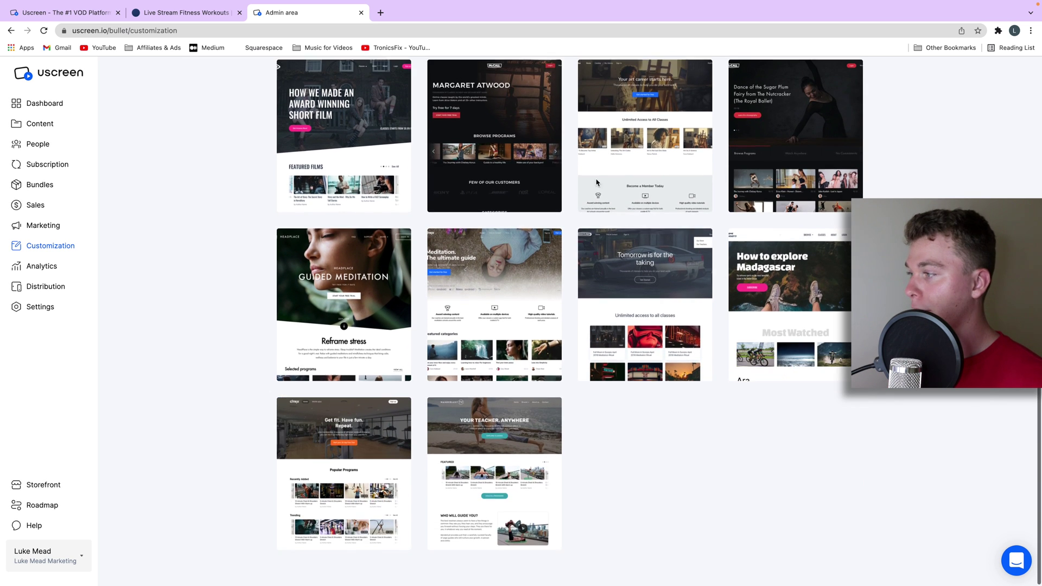
pyautogui.moveTo(305, 130)
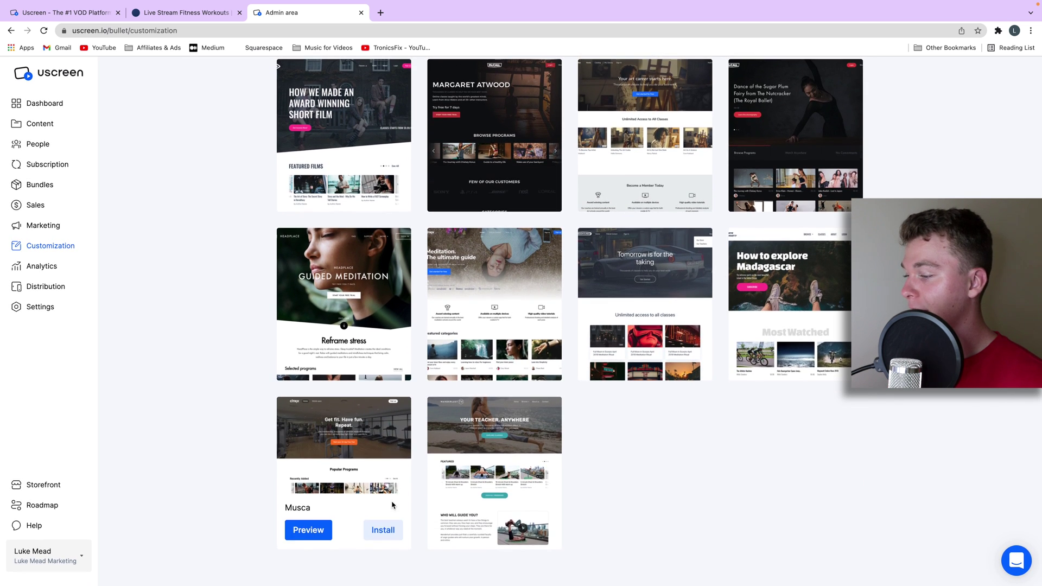
pyautogui.scroll(2, 657, 481)
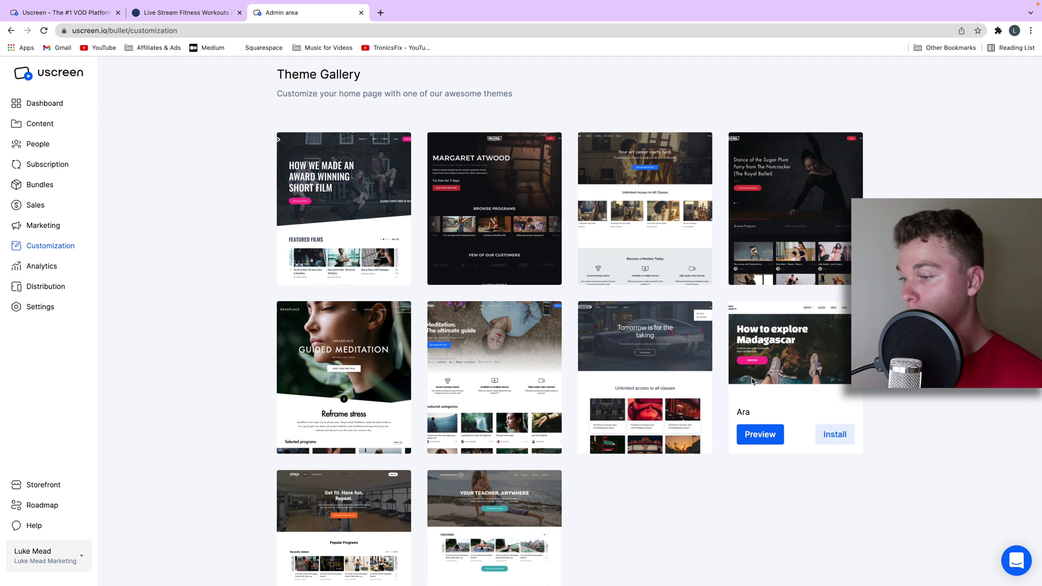
pyautogui.moveTo(855, 380)
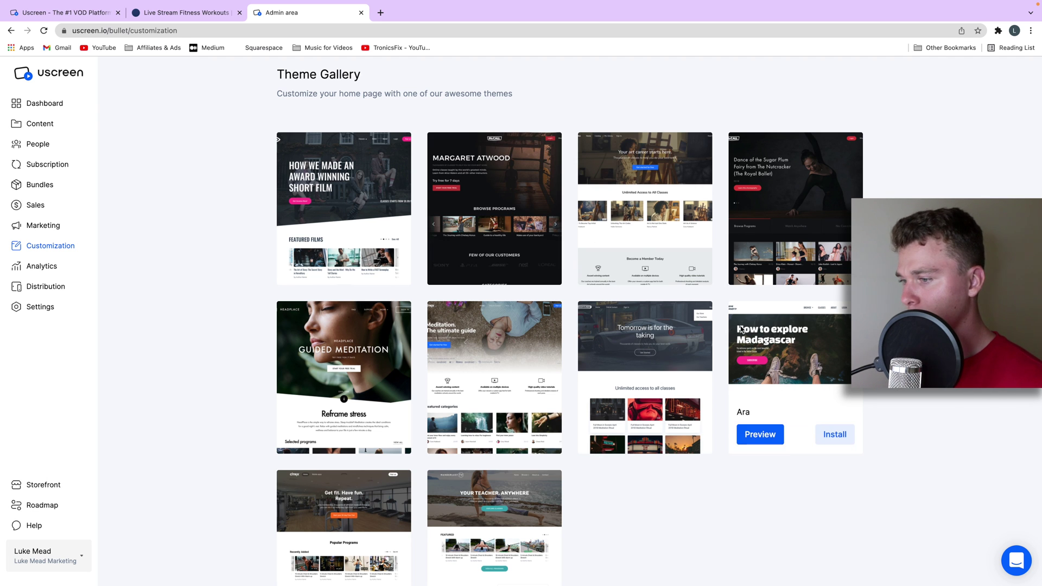
pyautogui.click(833, 436)
pyautogui.click(464, 357)
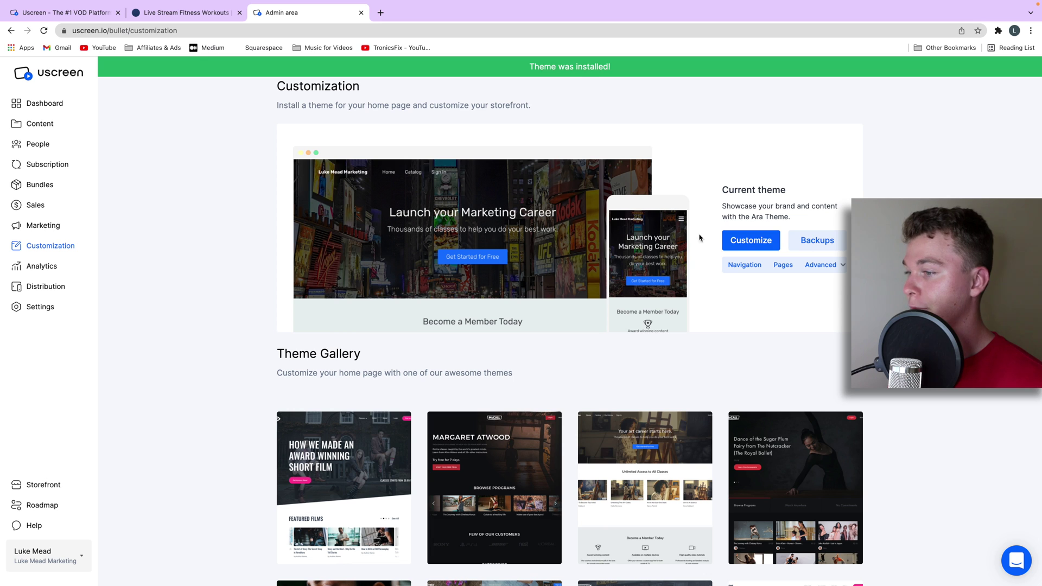
pyautogui.click(753, 250)
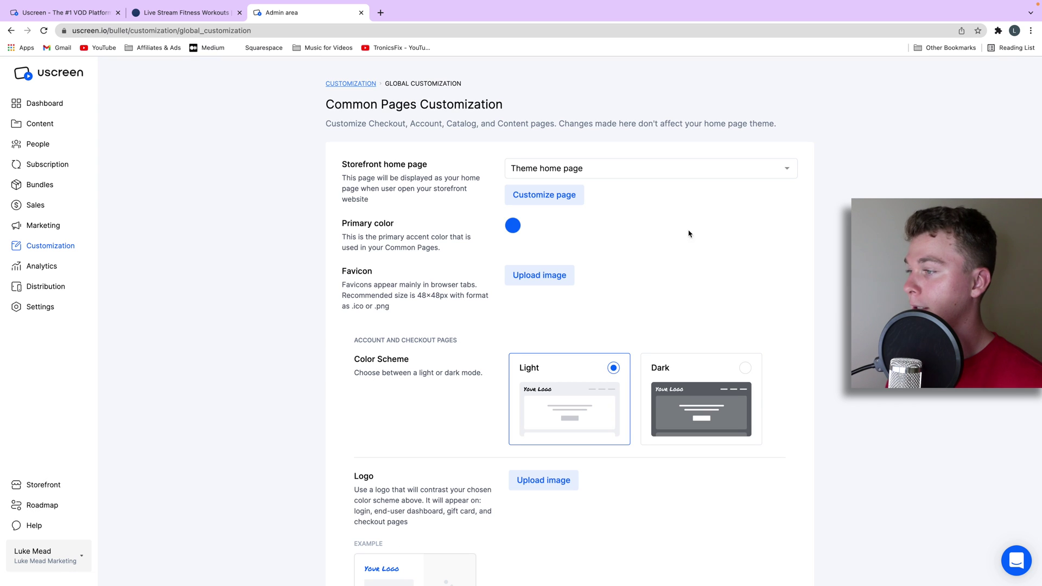
# Open the Ara homepage editor and look over the Madagascar banner and Most Watched videos preview
pyautogui.scroll(-1, 543, 194)
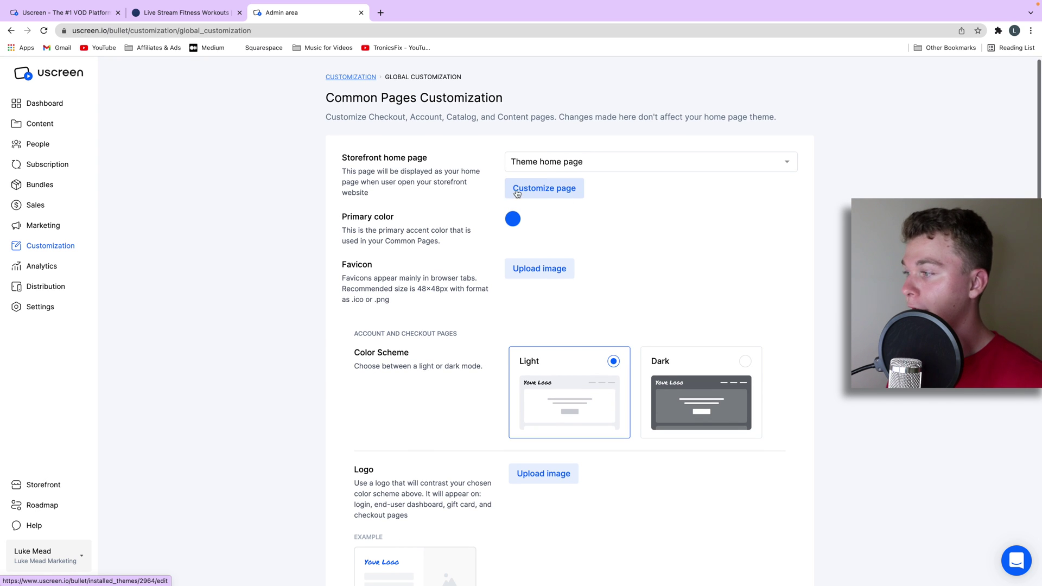
pyautogui.click(566, 189)
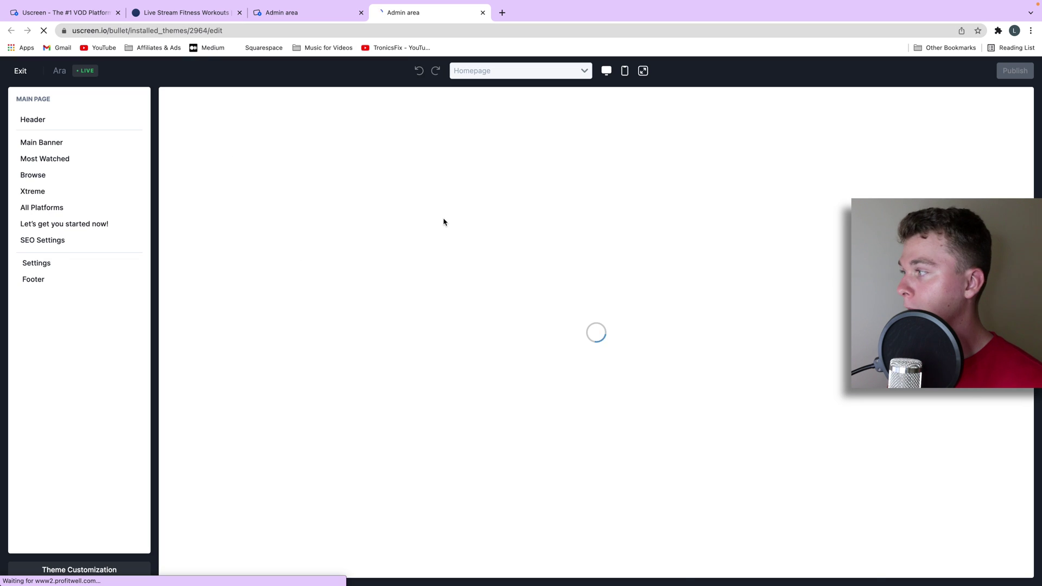
pyautogui.scroll(-1, 402, 188)
pyautogui.scroll(-15, 850, 257)
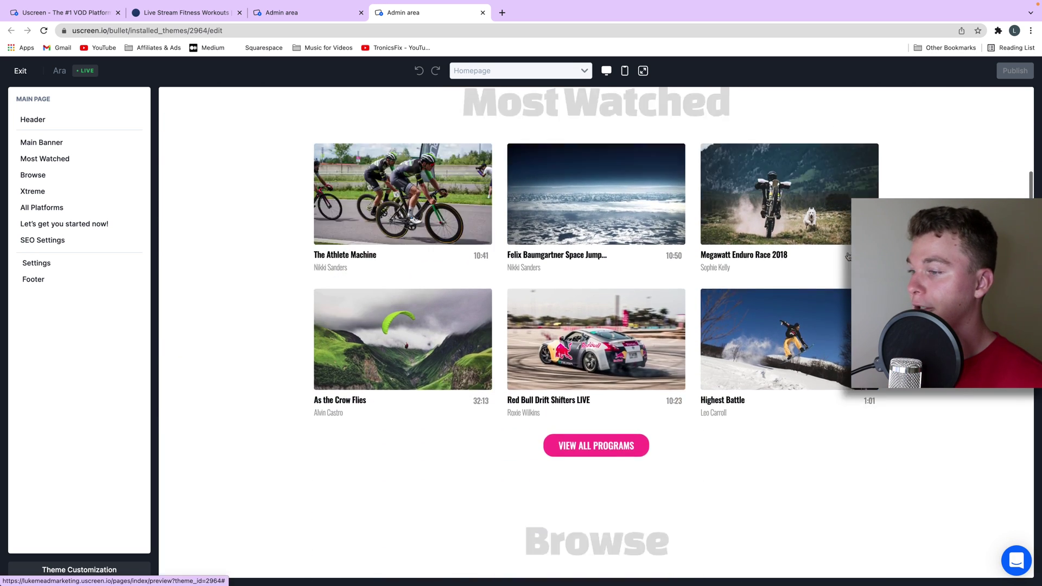
pyautogui.scroll(15, 850, 257)
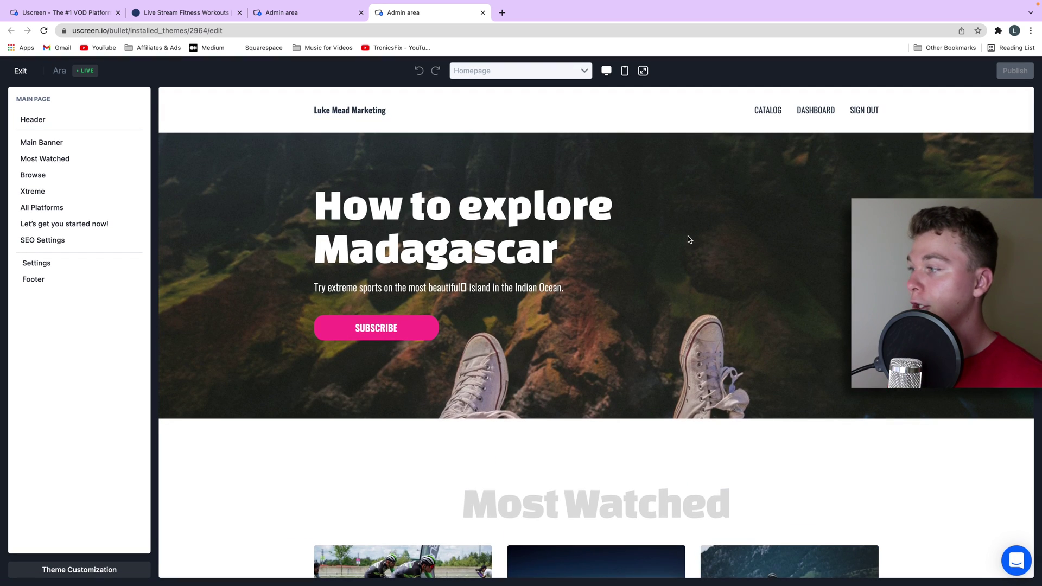
# Swap the Main Banner image for the pexels Times Square photo from Downloads, retrying the failed upload
pyautogui.click(75, 141)
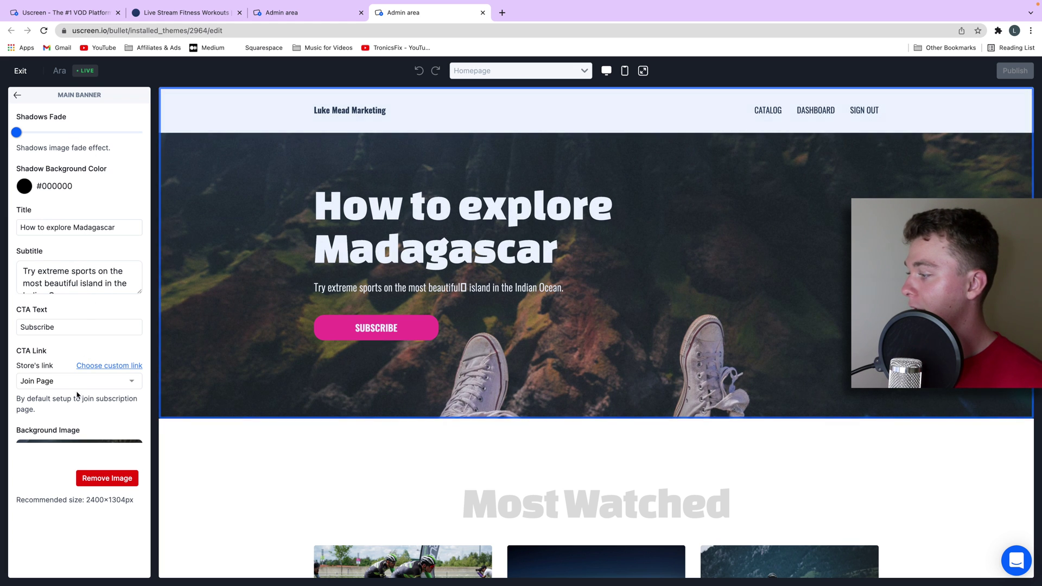
pyautogui.click(109, 478)
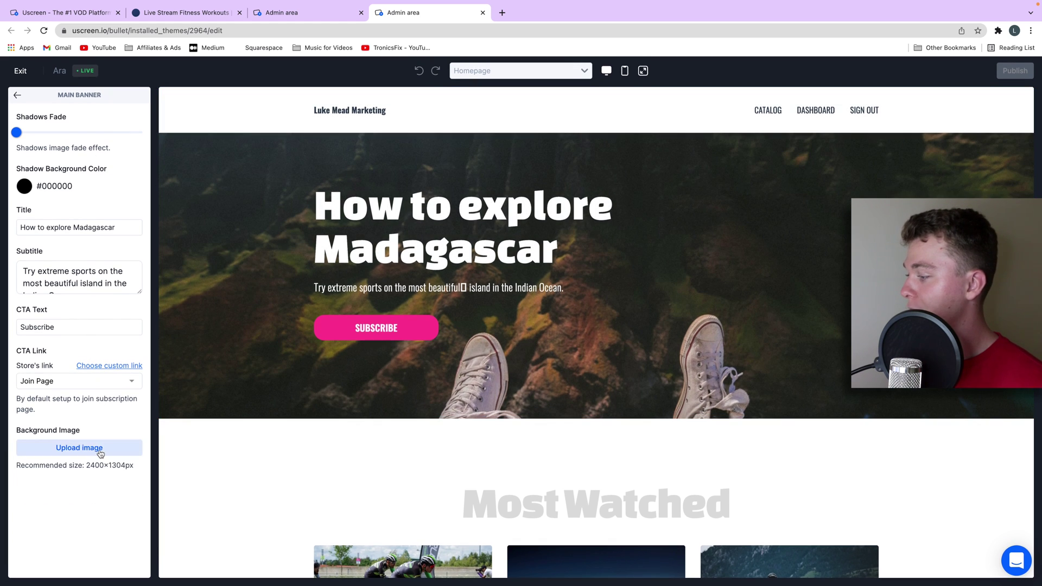
pyautogui.click(101, 450)
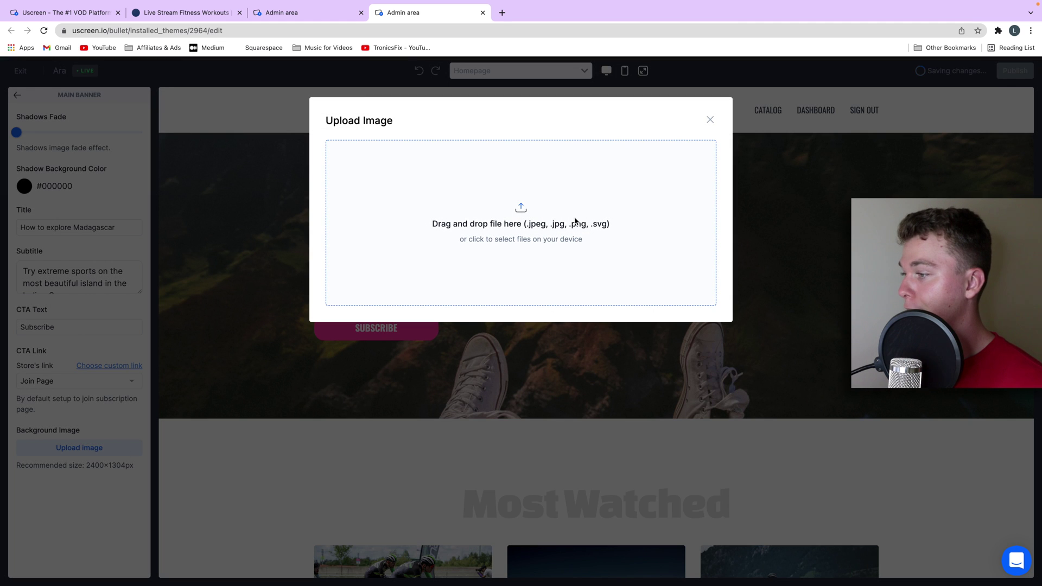
pyautogui.click(525, 212)
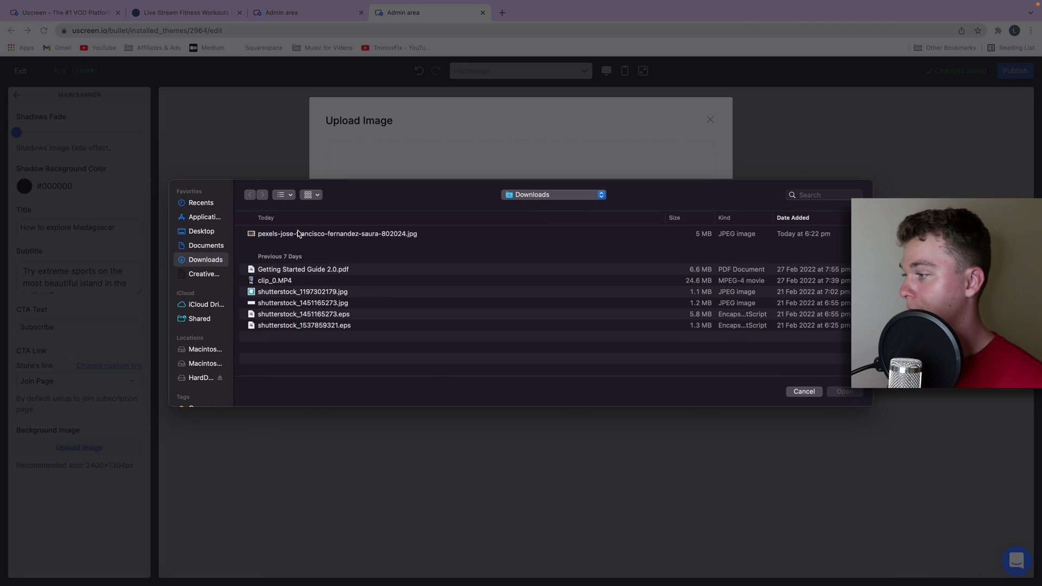
pyautogui.doubleClick(298, 234)
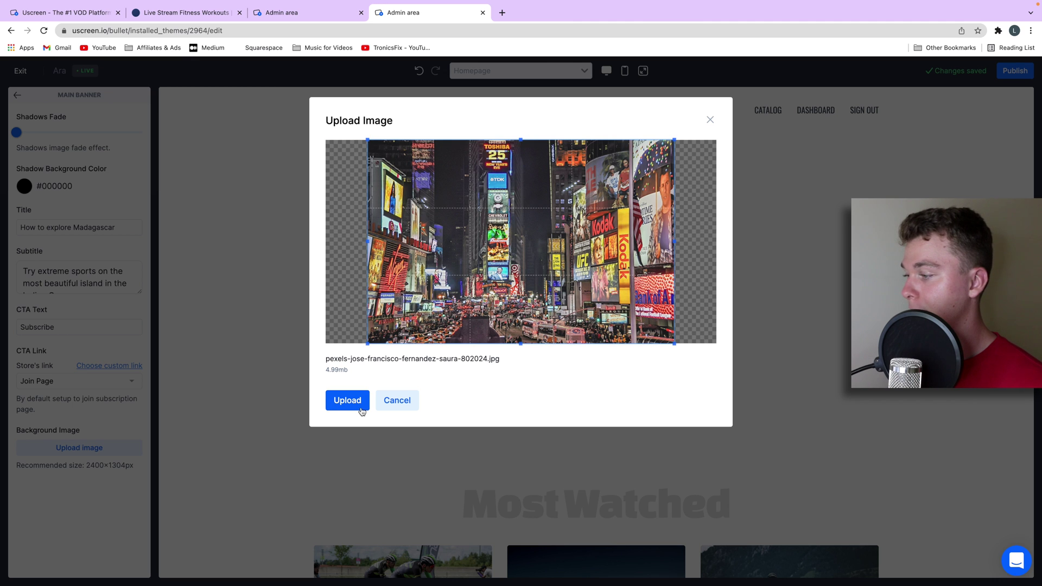
pyautogui.click(365, 402)
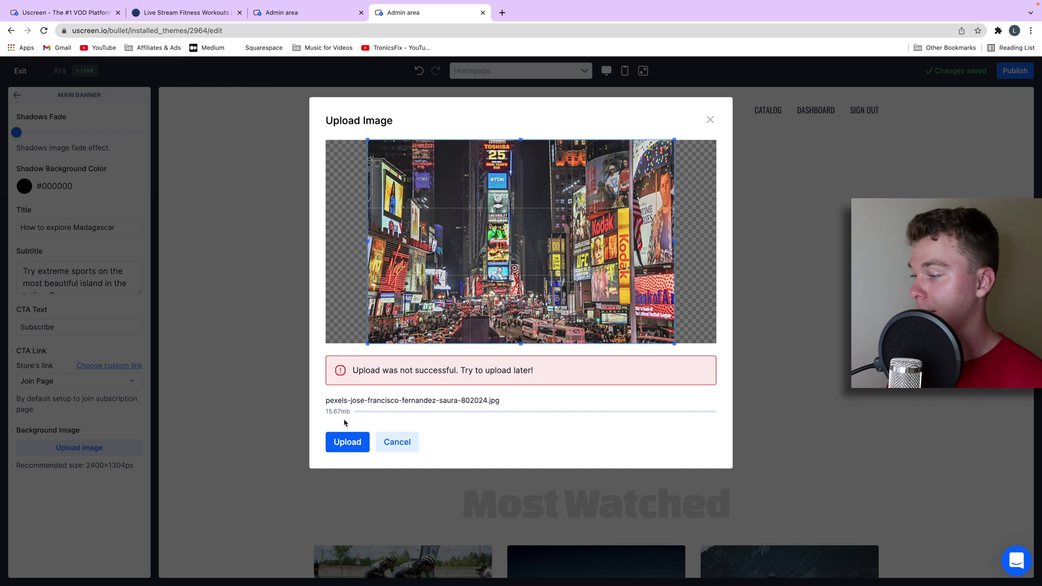
pyautogui.click(346, 440)
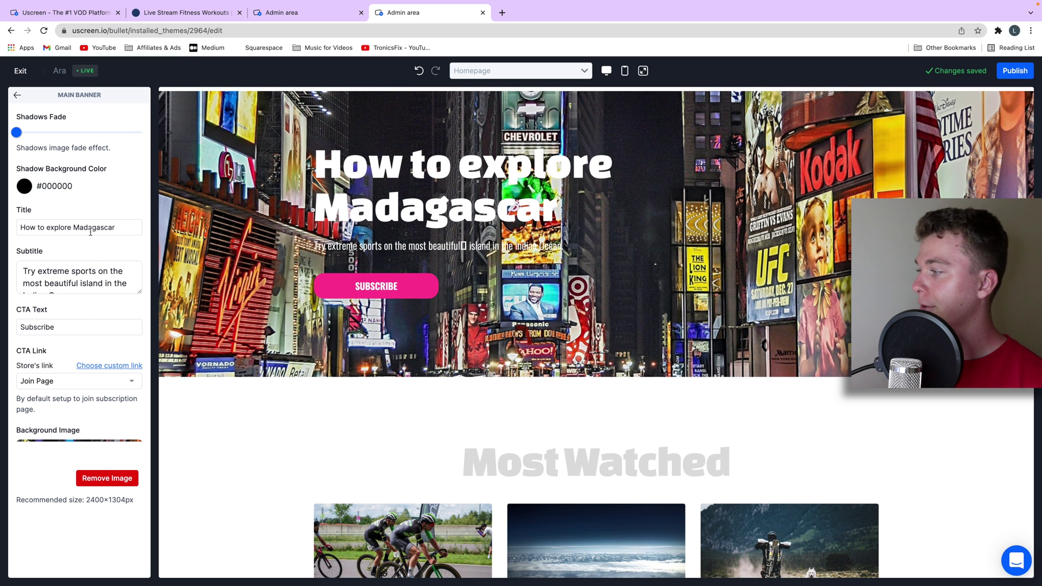
# Change the banner title to 'Kickstart your marketing career' and publish the theme live
pyautogui.click(98, 233)
pyautogui.press('Tab')
pyautogui.tripleClick(108, 232)
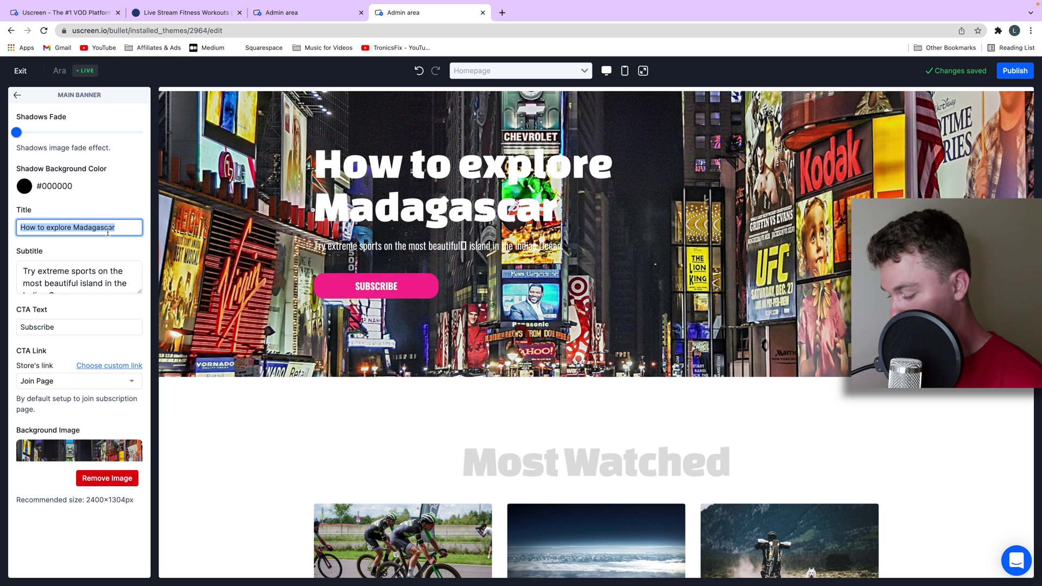
pyautogui.write('Kickstart you')
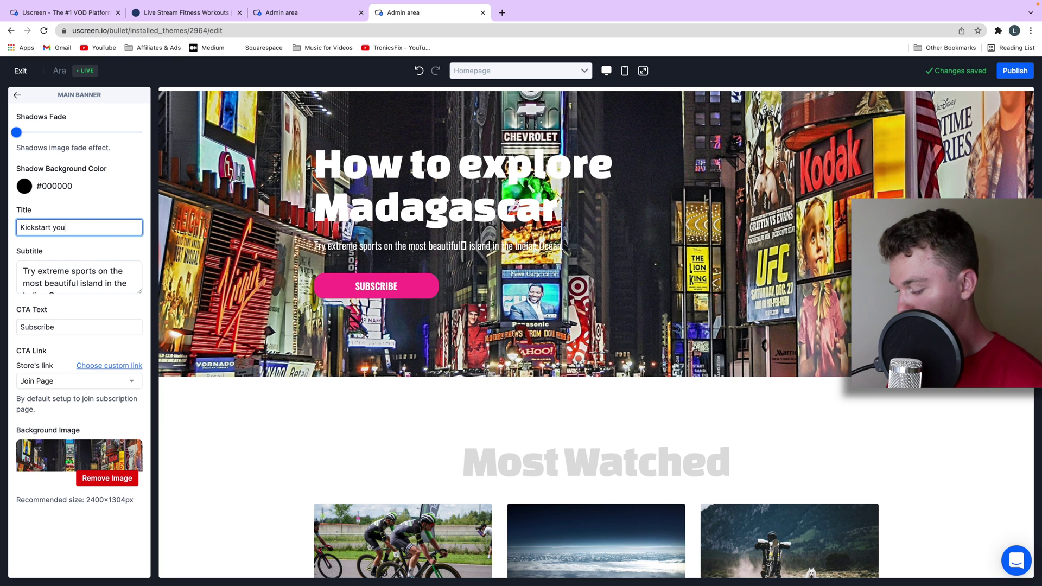
pyautogui.write('r marketing carre')
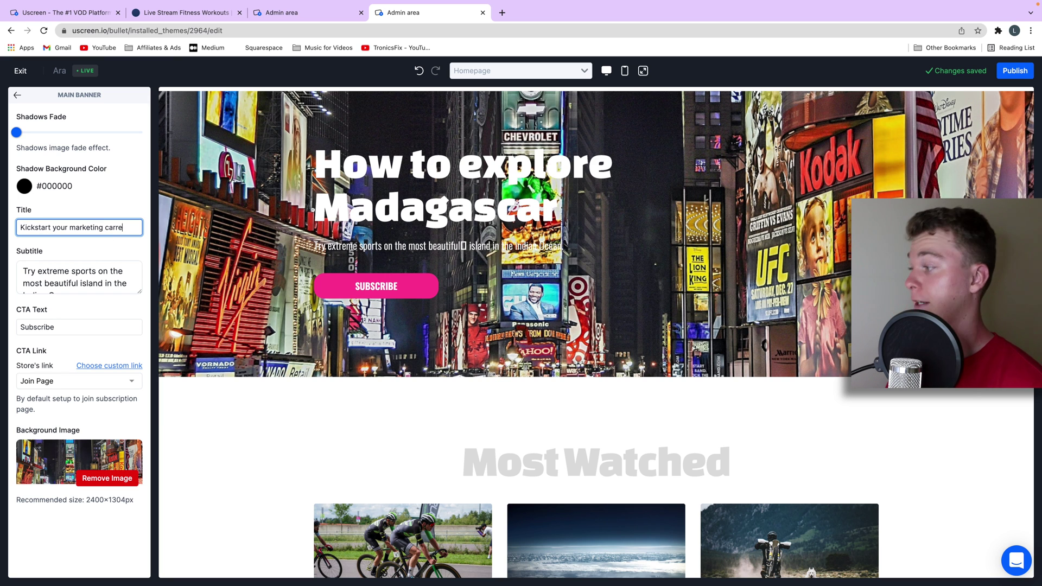
pyautogui.write('r')
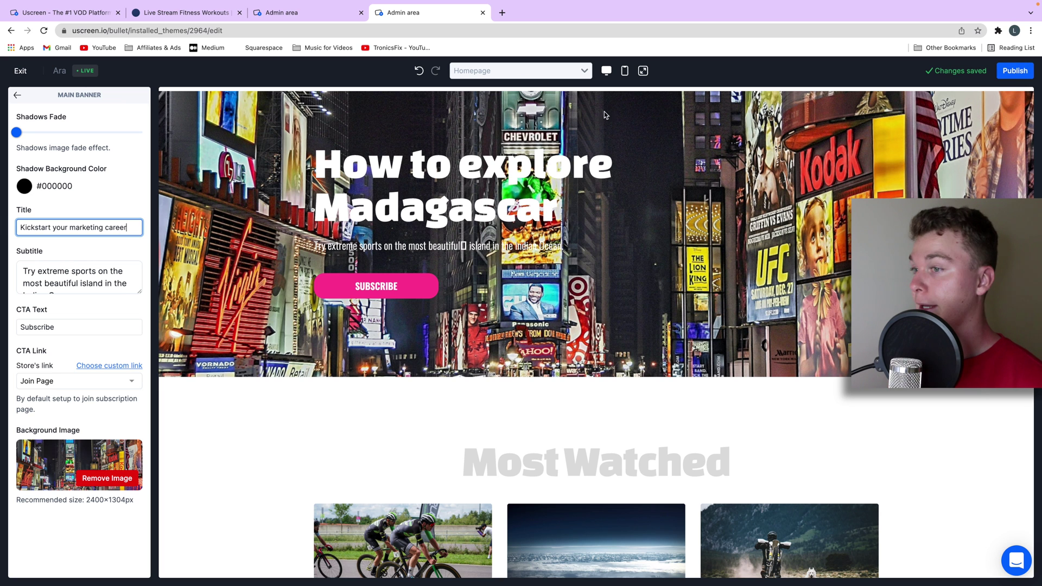
pyautogui.click(1026, 72)
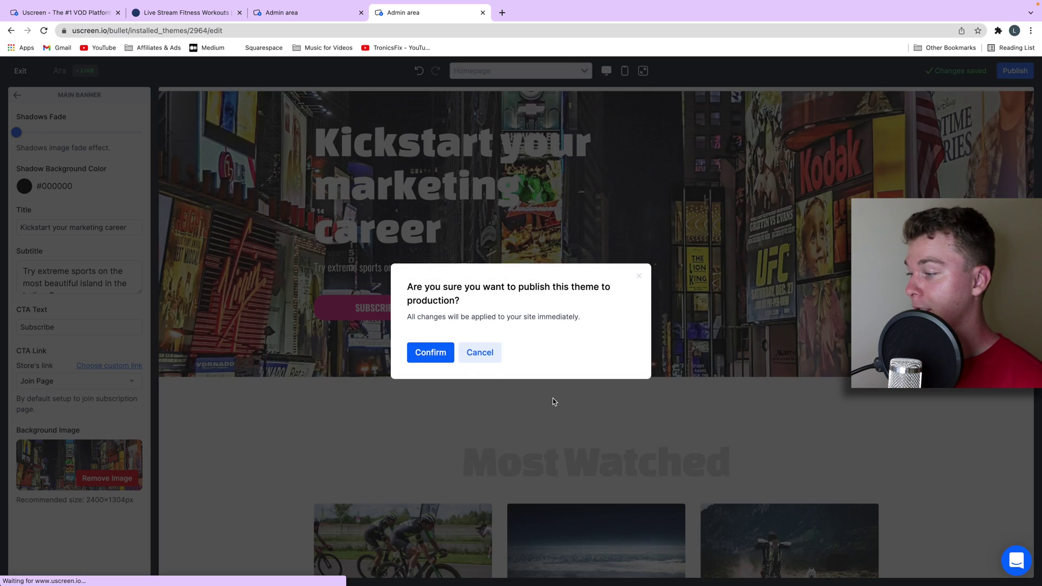
pyautogui.click(431, 368)
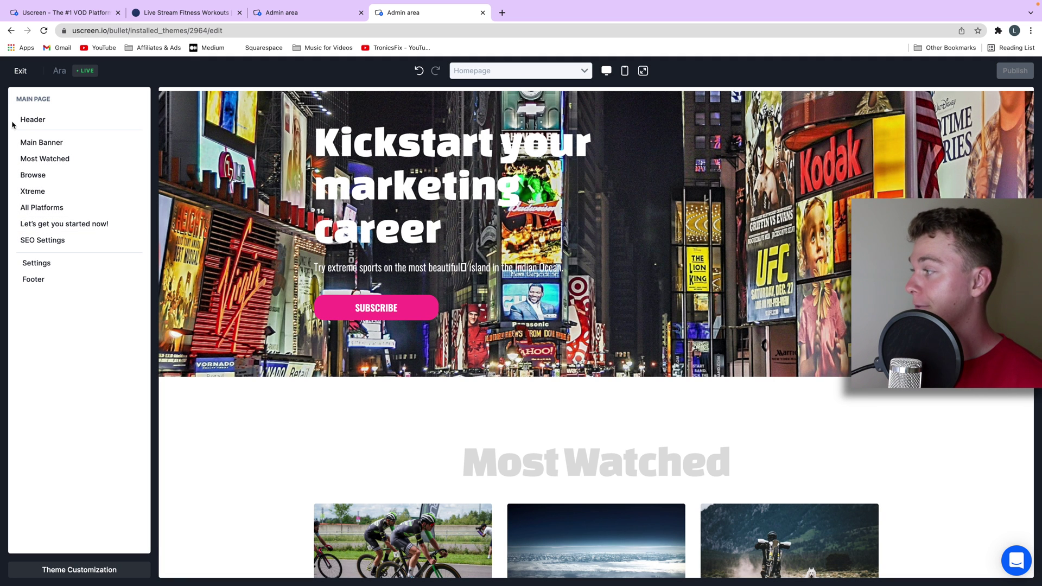
# Choose the Light colour scheme for account and checkout pages and save the Common Pages settings
pyautogui.click(79, 569)
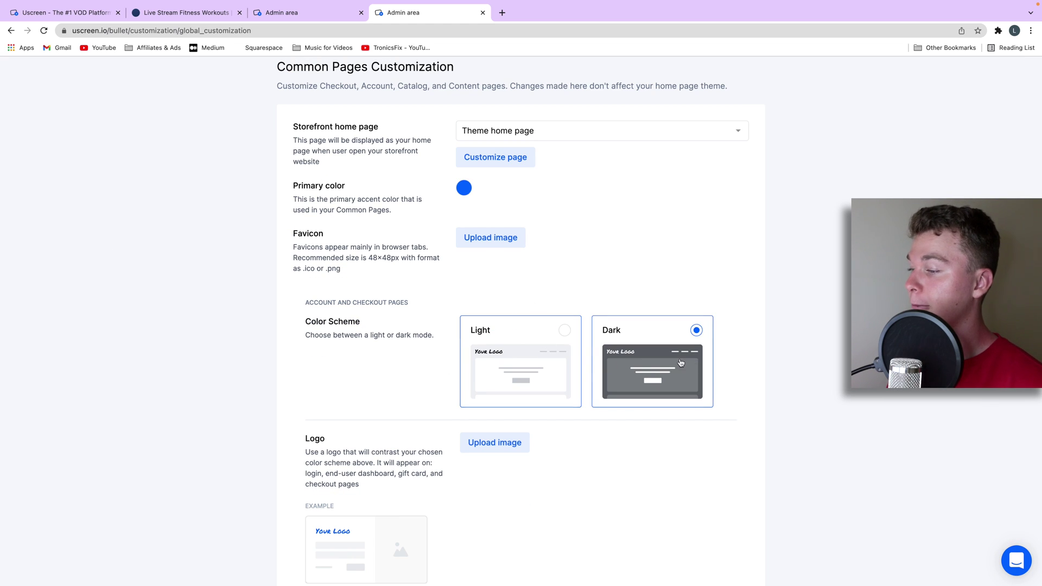
pyautogui.click(534, 365)
pyautogui.scroll(-1, 462, 239)
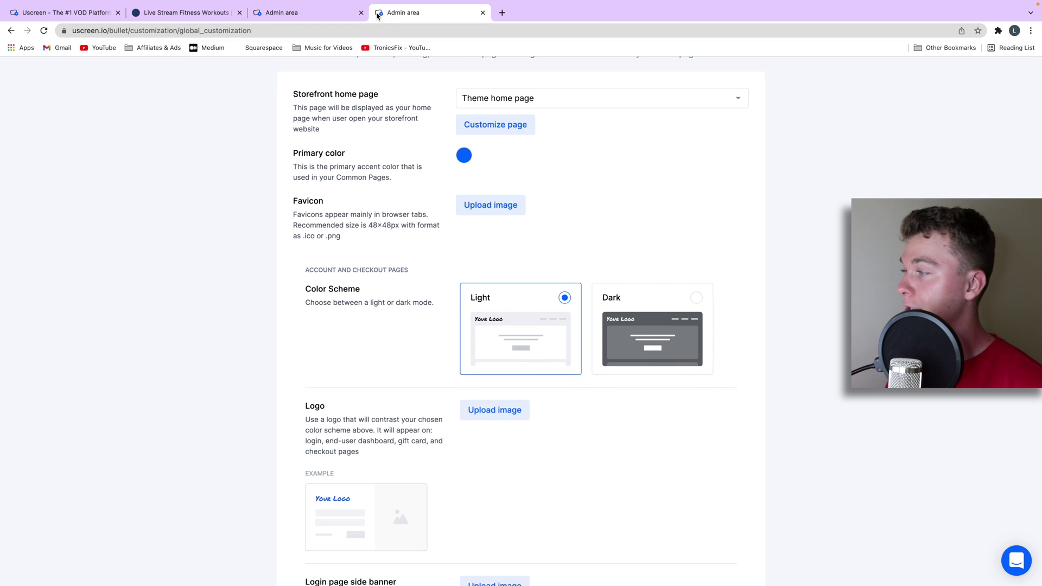
pyautogui.scroll(-5, 536, 263)
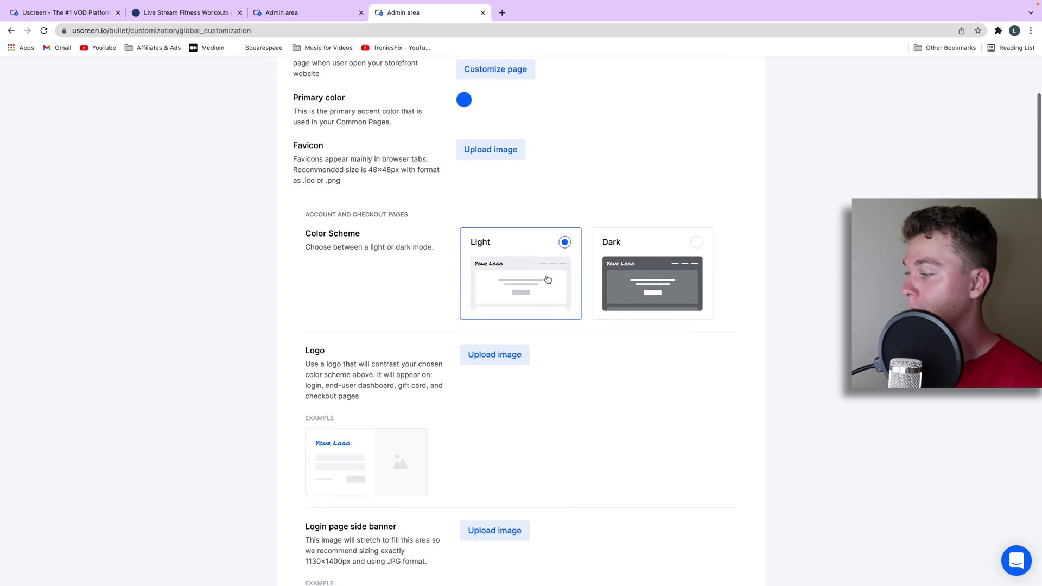
pyautogui.scroll(-2, 539, 364)
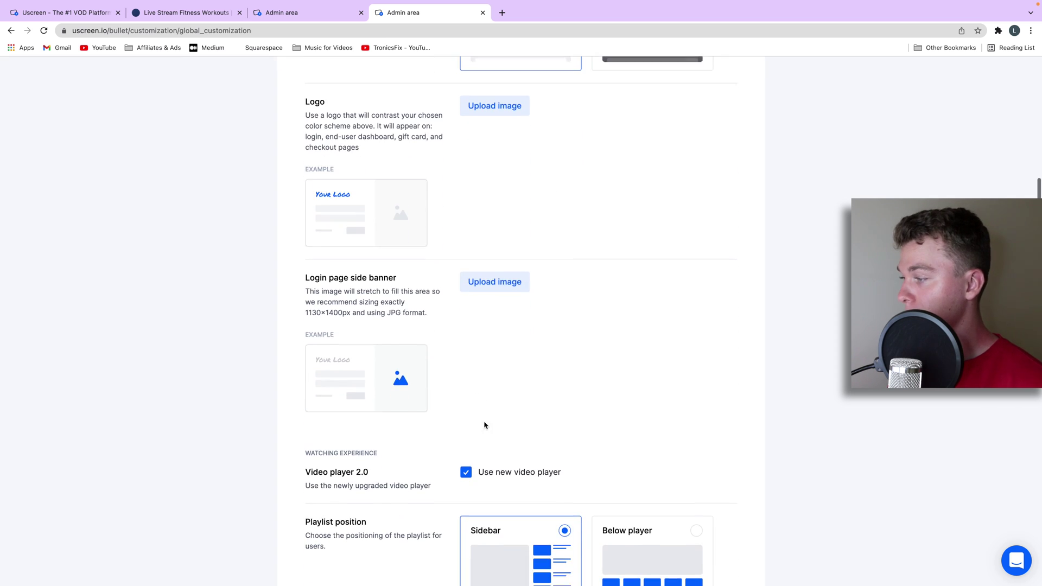
pyautogui.scroll(-4, 493, 333)
pyautogui.scroll(-1, 441, 294)
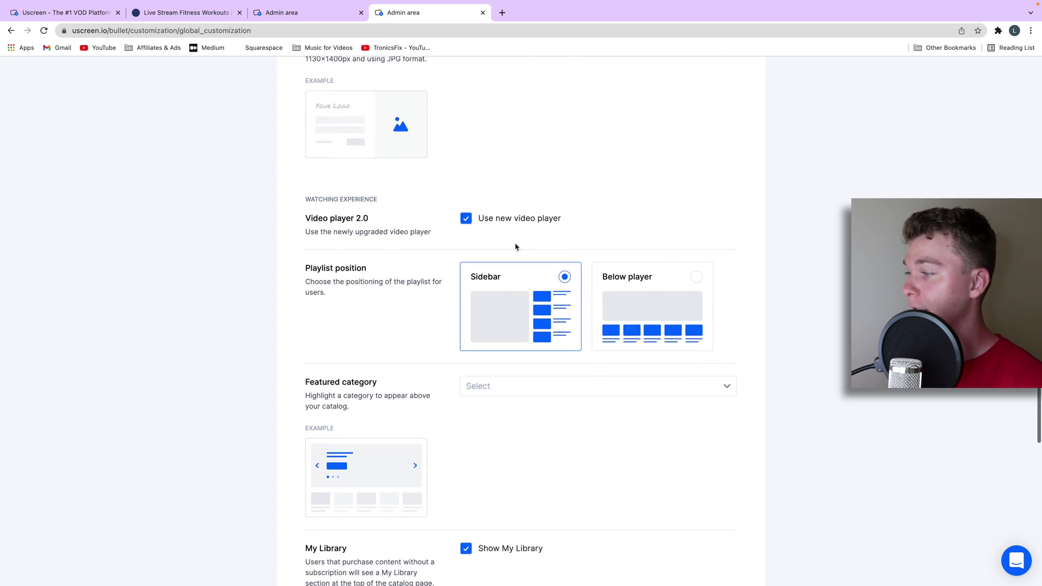
pyautogui.scroll(-3, 459, 263)
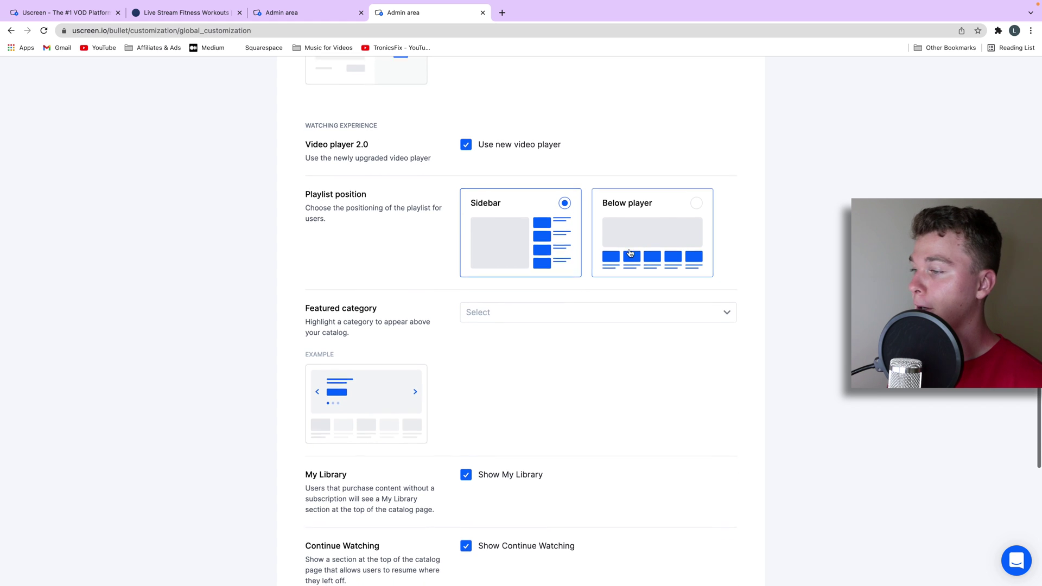
pyautogui.scroll(-10, 607, 299)
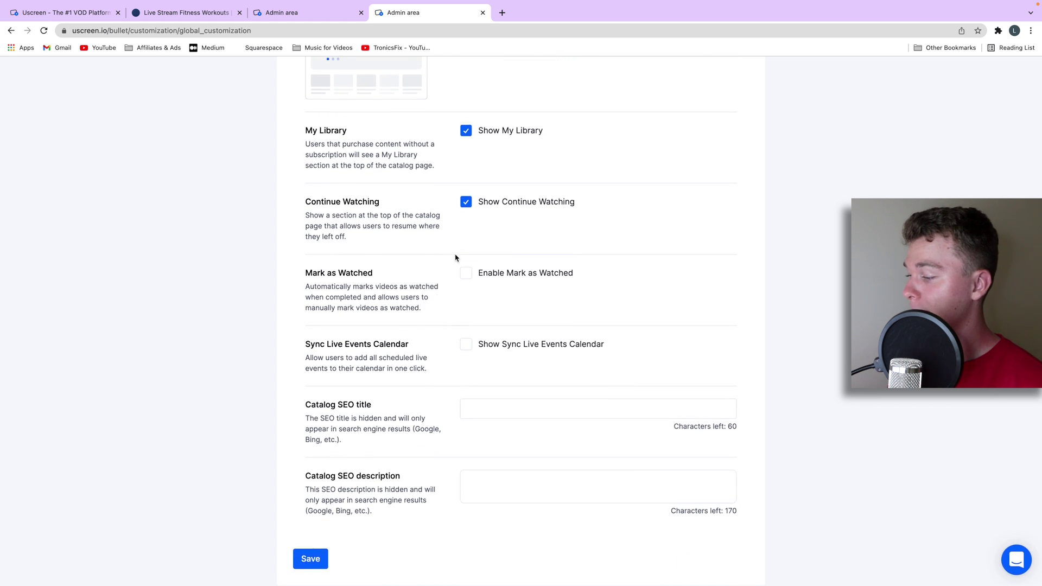
pyautogui.click(319, 562)
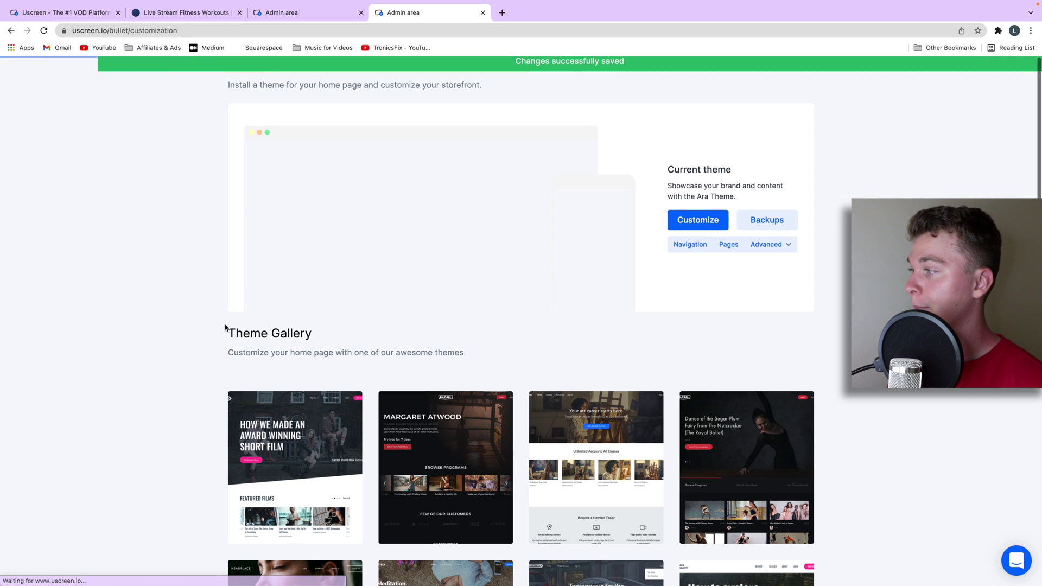
pyautogui.click(308, 13)
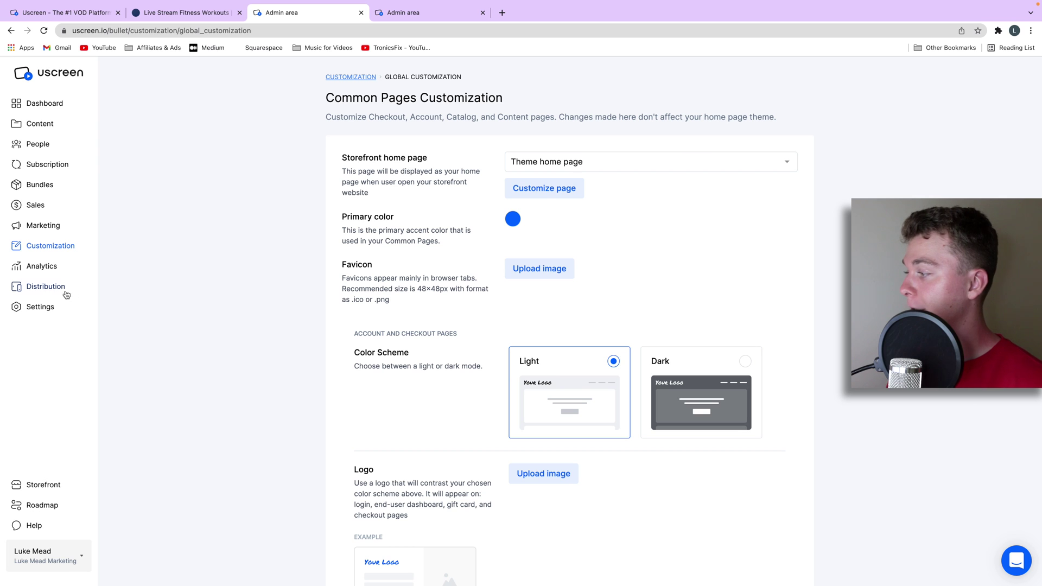
pyautogui.scroll(-3, 128, 314)
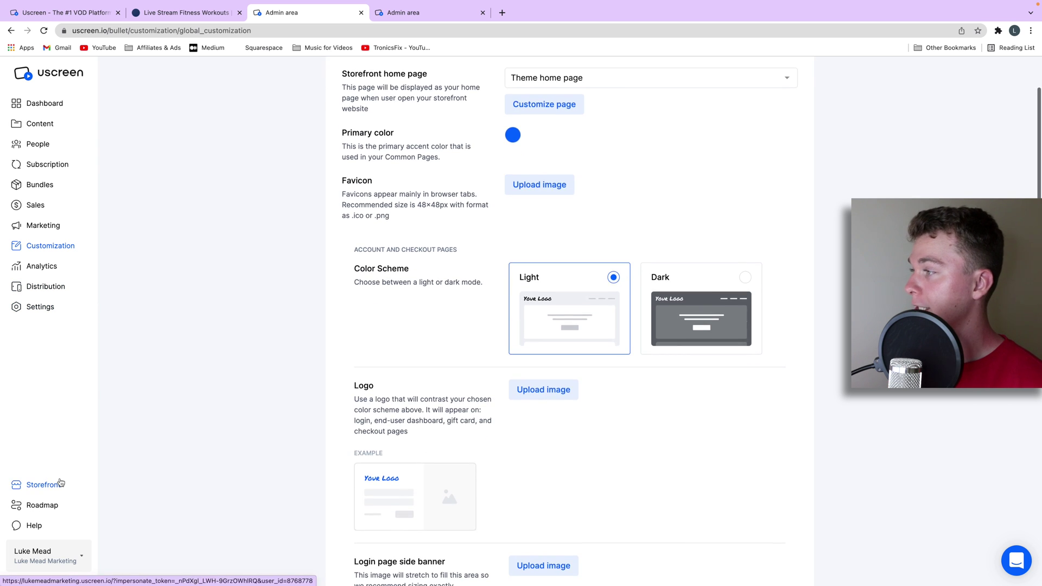
pyautogui.click(59, 483)
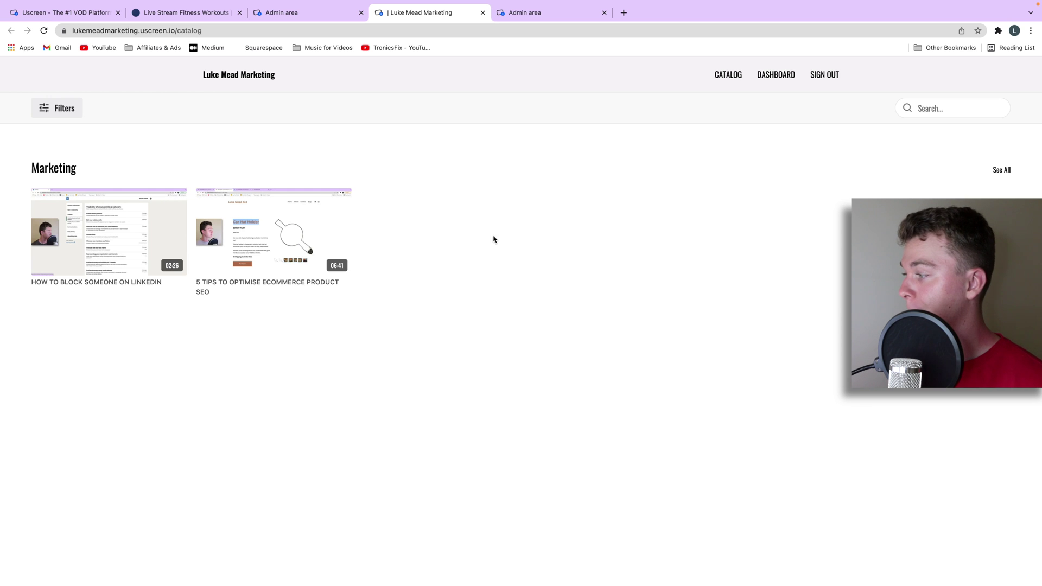
pyautogui.click(107, 237)
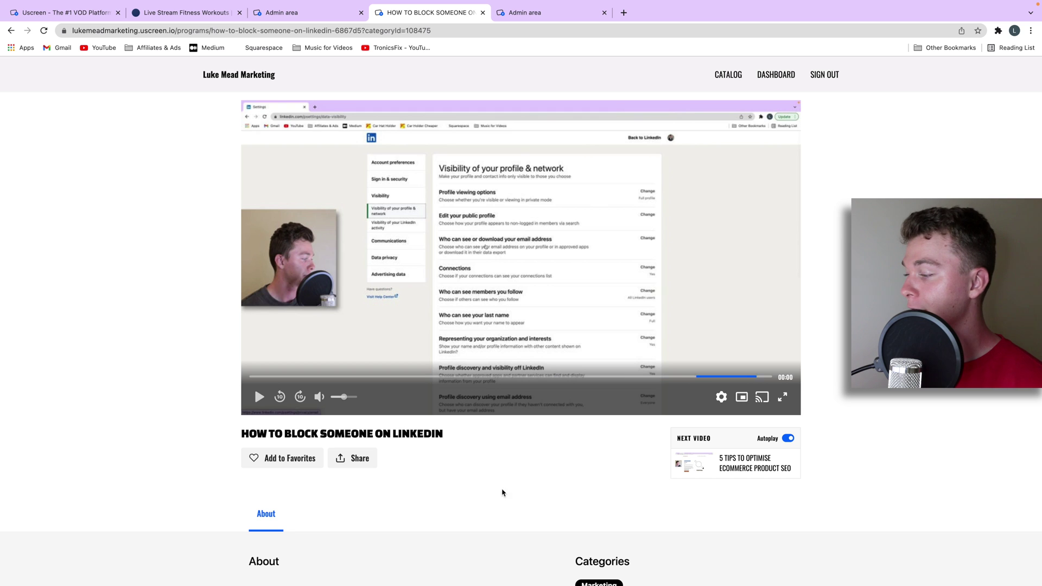
pyautogui.scroll(-2, 477, 448)
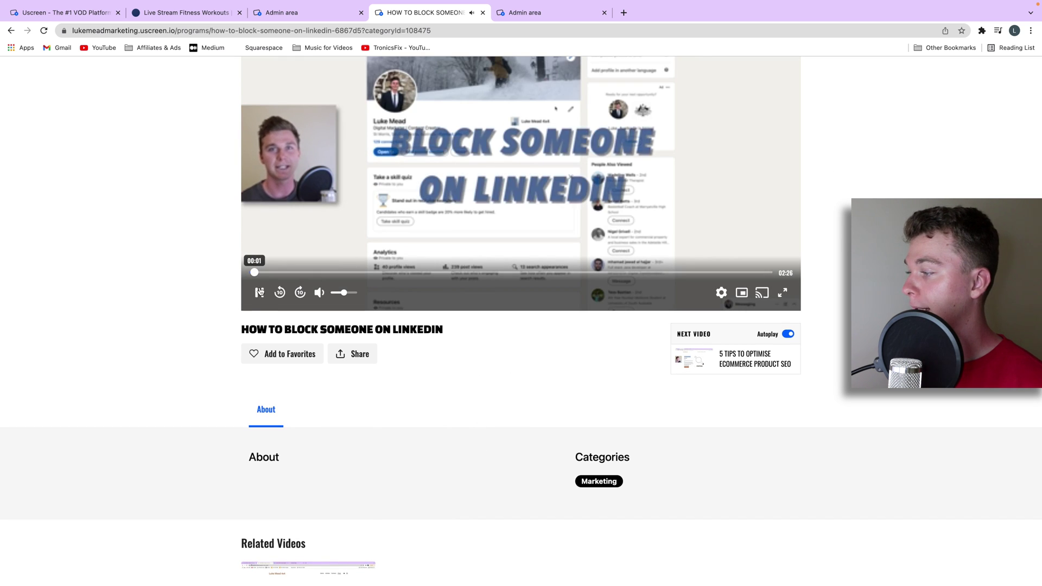
pyautogui.scroll(1, 433, 405)
pyautogui.scroll(-4, 433, 405)
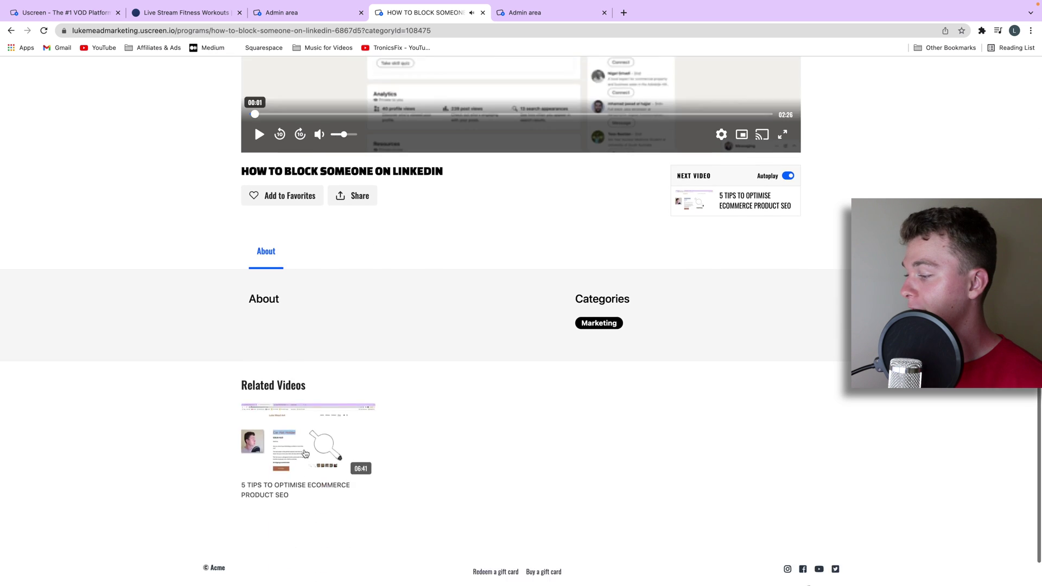
pyautogui.scroll(5, 582, 447)
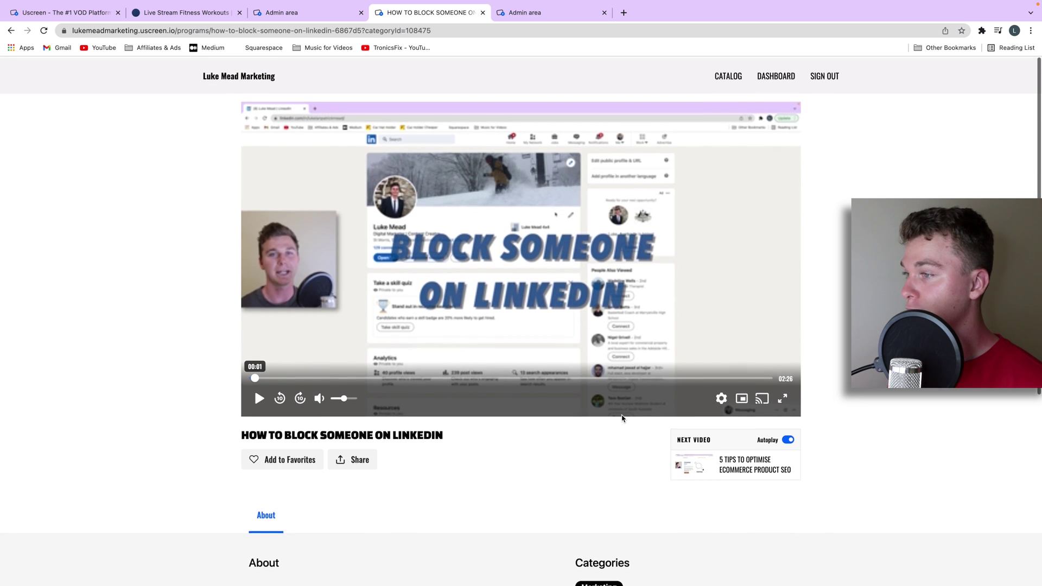
pyautogui.click(718, 74)
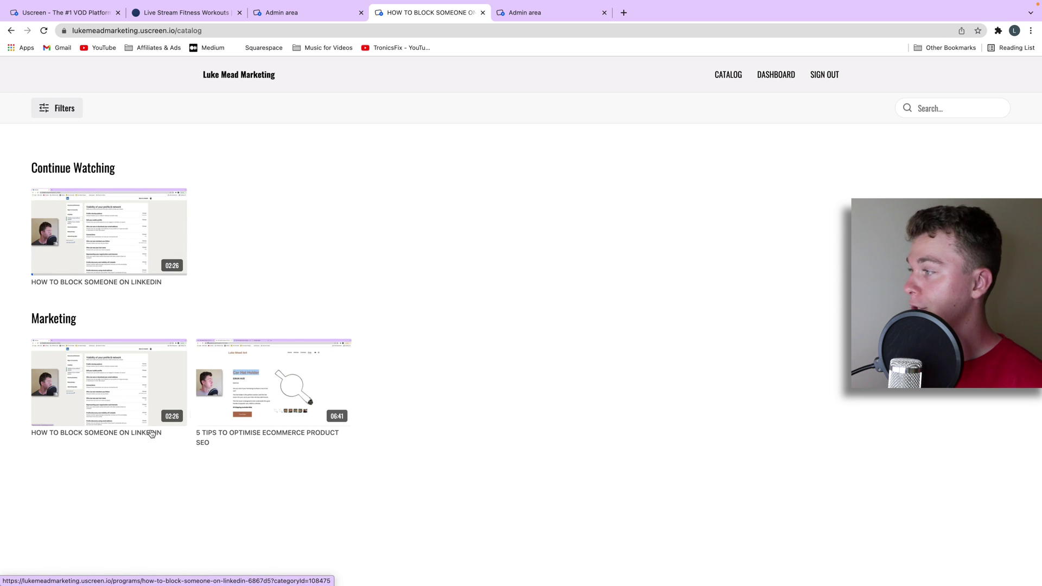
pyautogui.moveTo(81, 324); pyautogui.dragTo(29, 323)
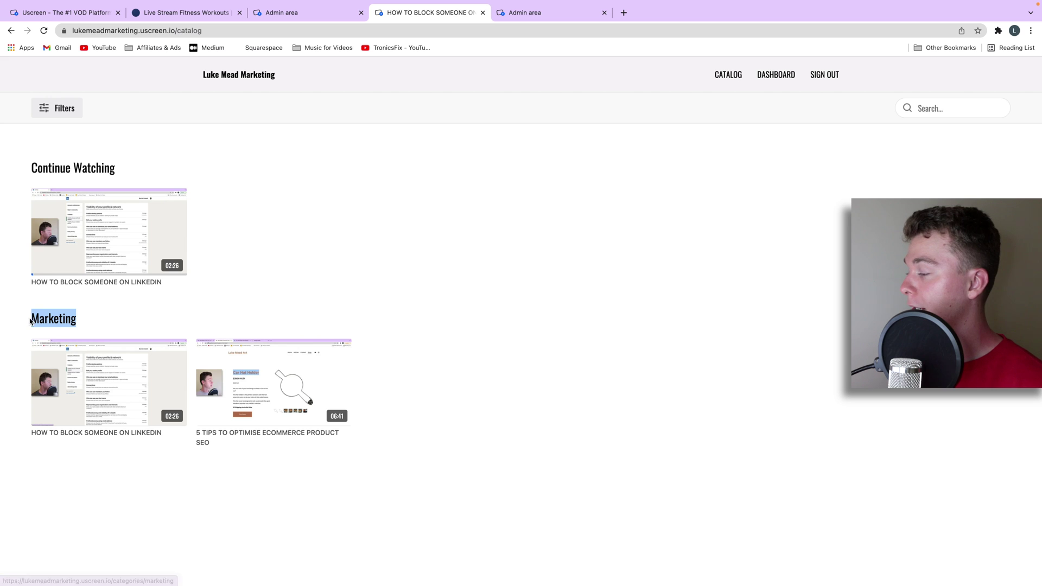
pyautogui.click(313, 12)
pyautogui.scroll(3, 507, 185)
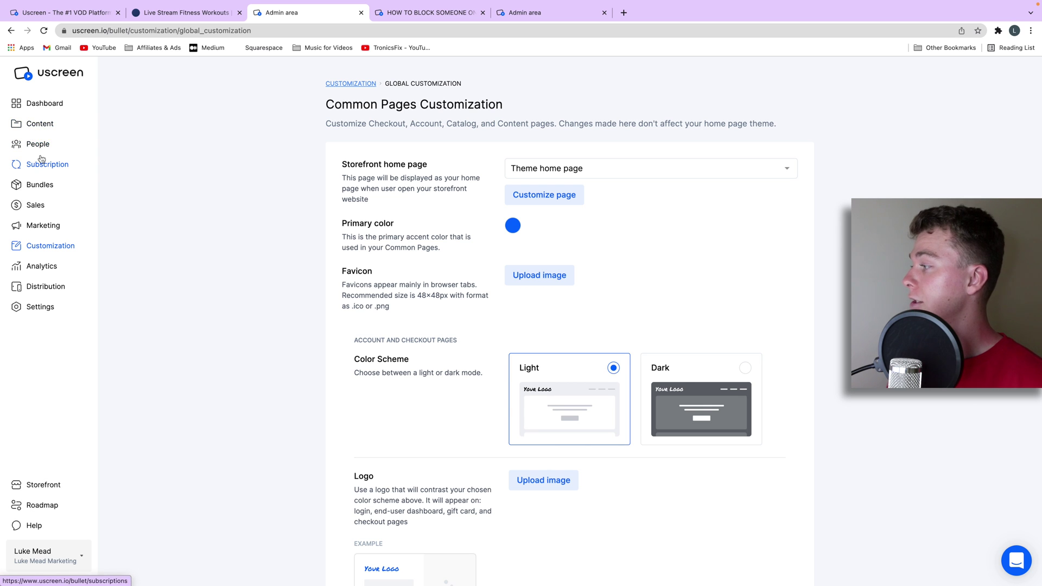
# In the SEO tips video's Appearance settings, create a new category named 'test' for it
pyautogui.click(42, 126)
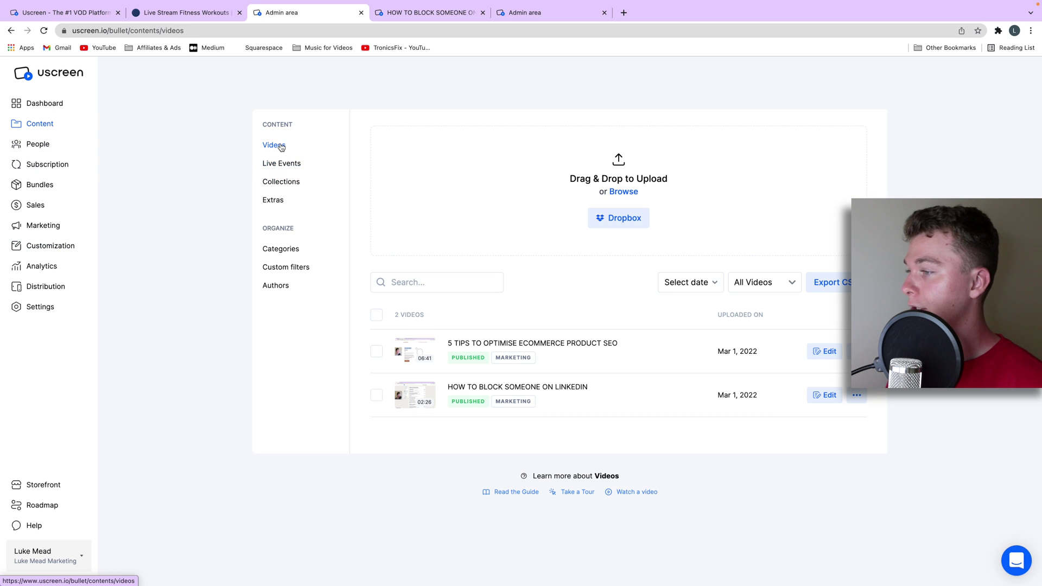
pyautogui.click(826, 351)
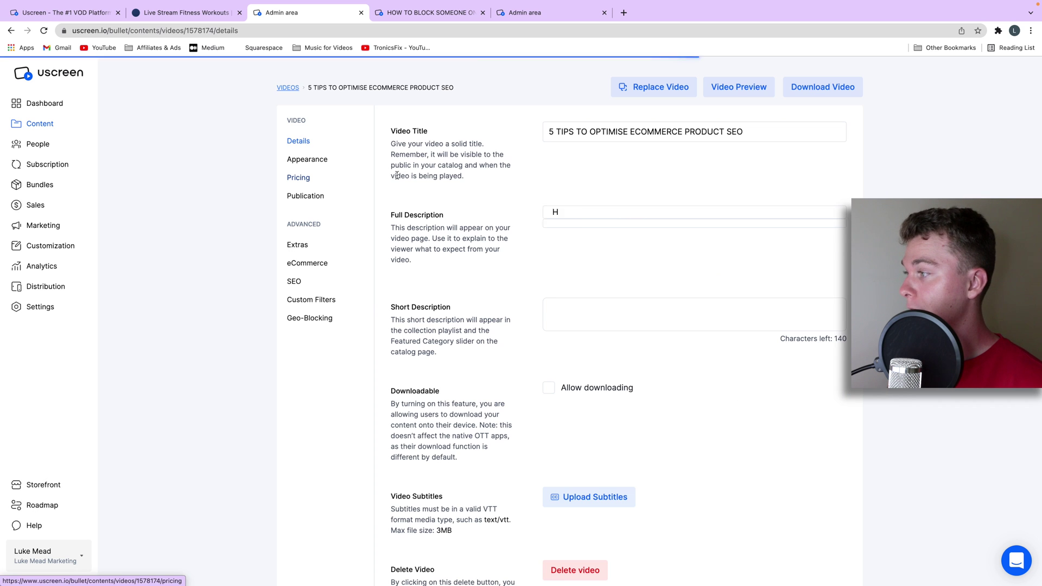
pyautogui.click(335, 165)
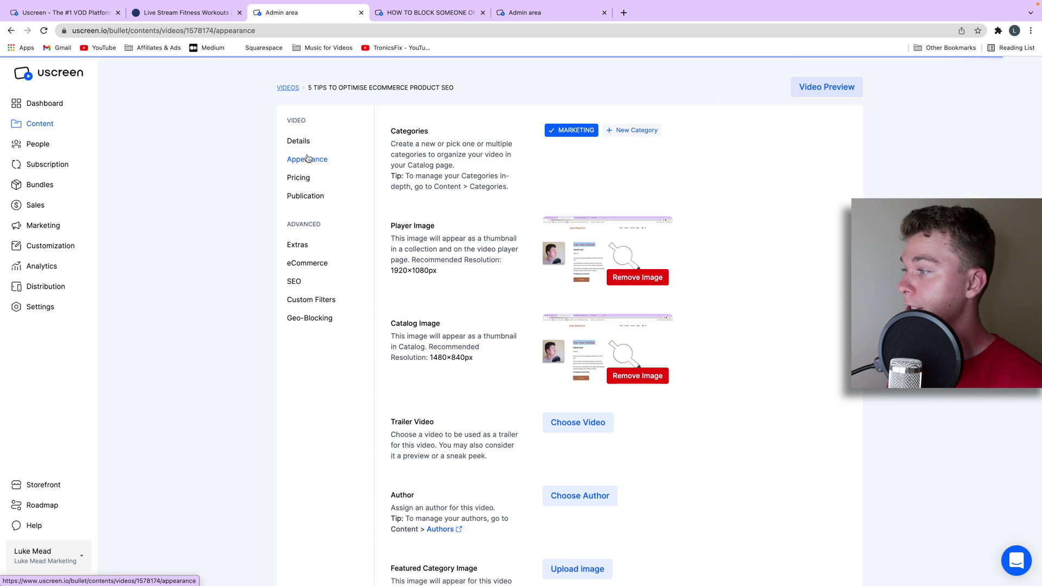
pyautogui.click(620, 137)
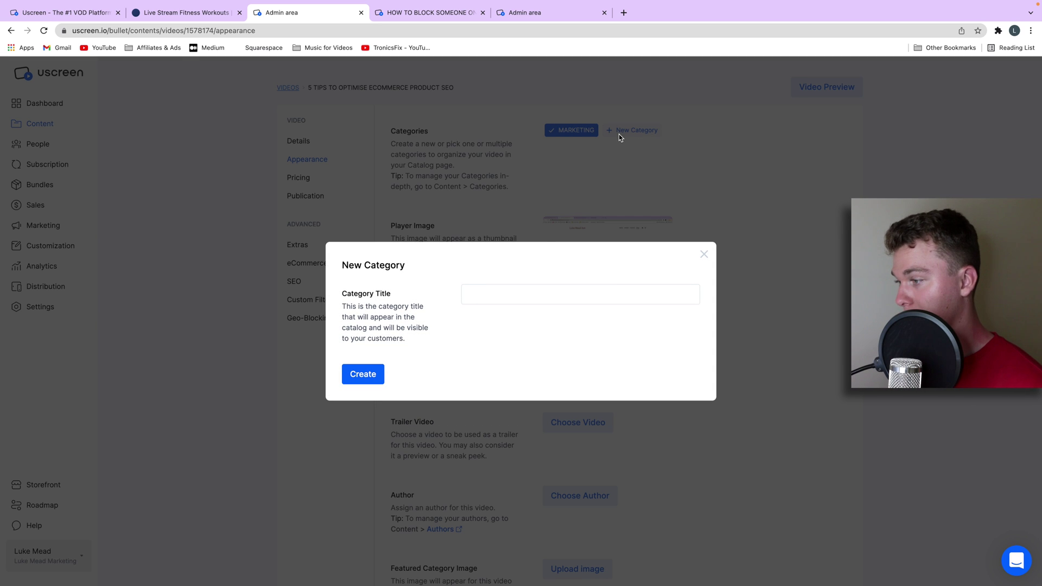
pyautogui.click(560, 299)
pyautogui.write('test')
pyautogui.click(350, 373)
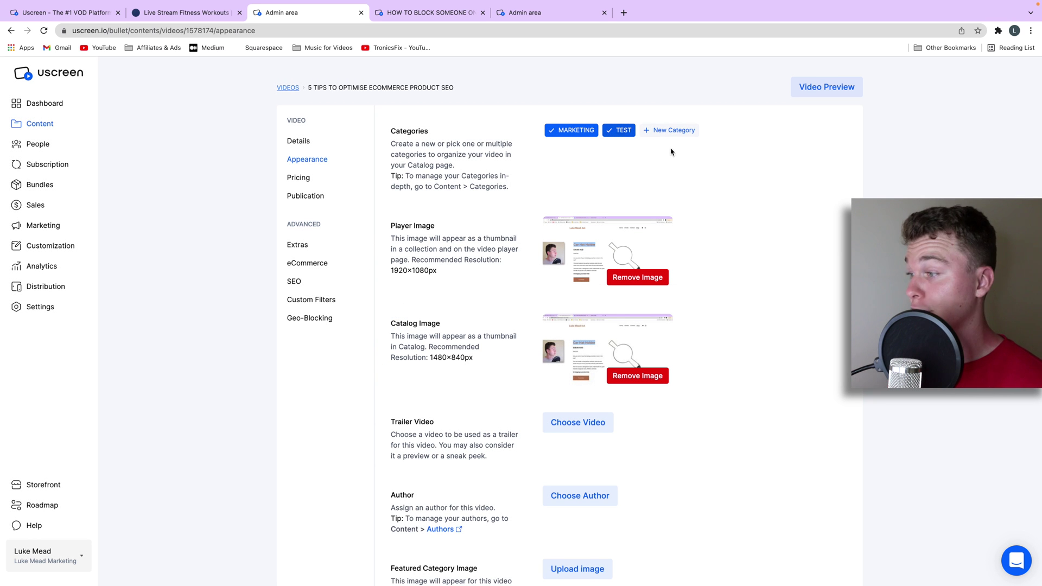
# Save the video's changes and reload the storefront catalog to show the new test row
pyautogui.scroll(-2, 662, 201)
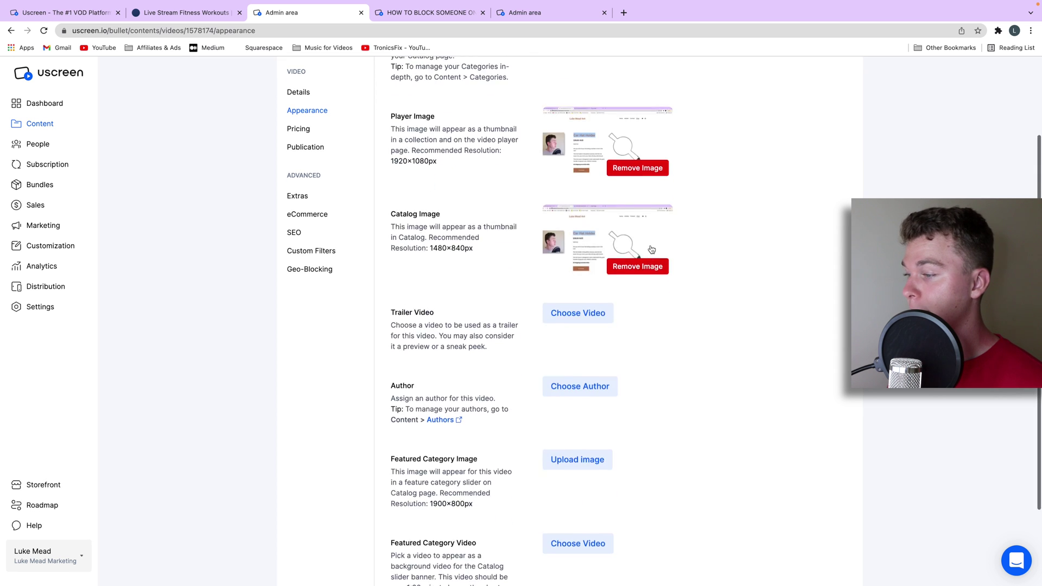
pyautogui.scroll(-2, 651, 249)
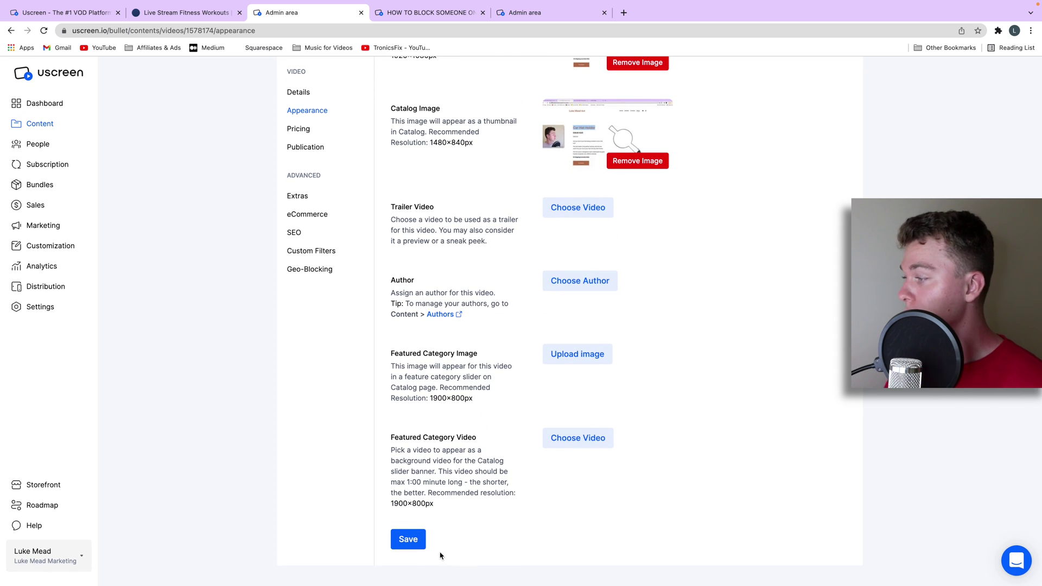
pyautogui.click(413, 544)
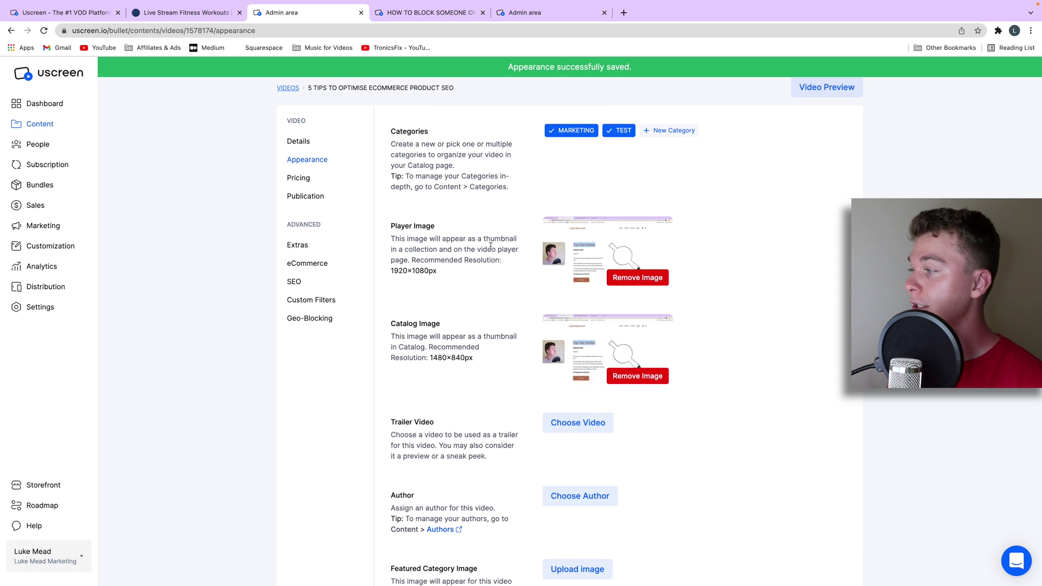
pyautogui.click(438, 10)
pyautogui.click(732, 78)
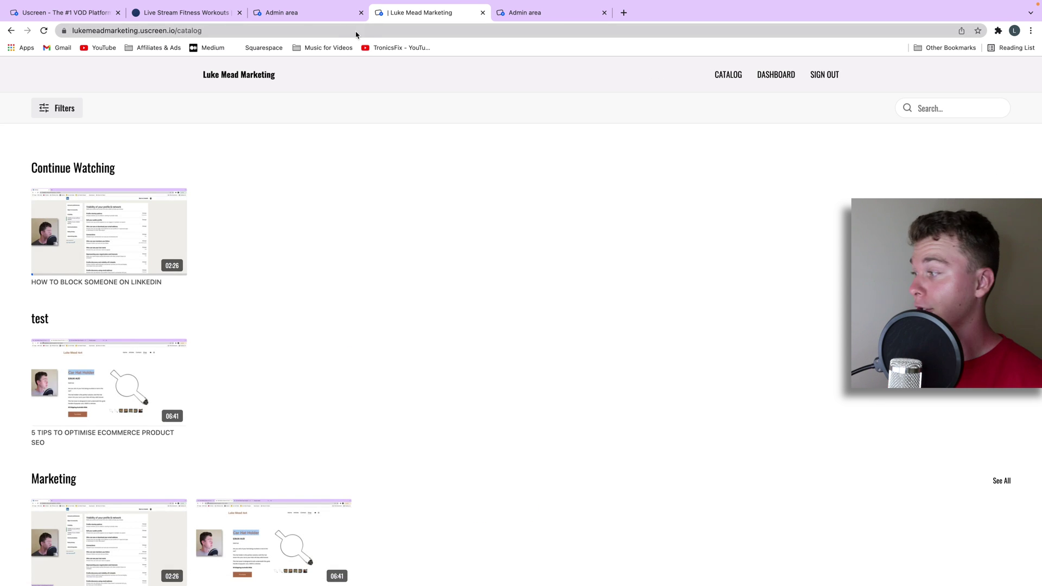
# Switch back to the Admin area tab and open the Settings page
pyautogui.click(310, 6)
pyautogui.click(290, 30)
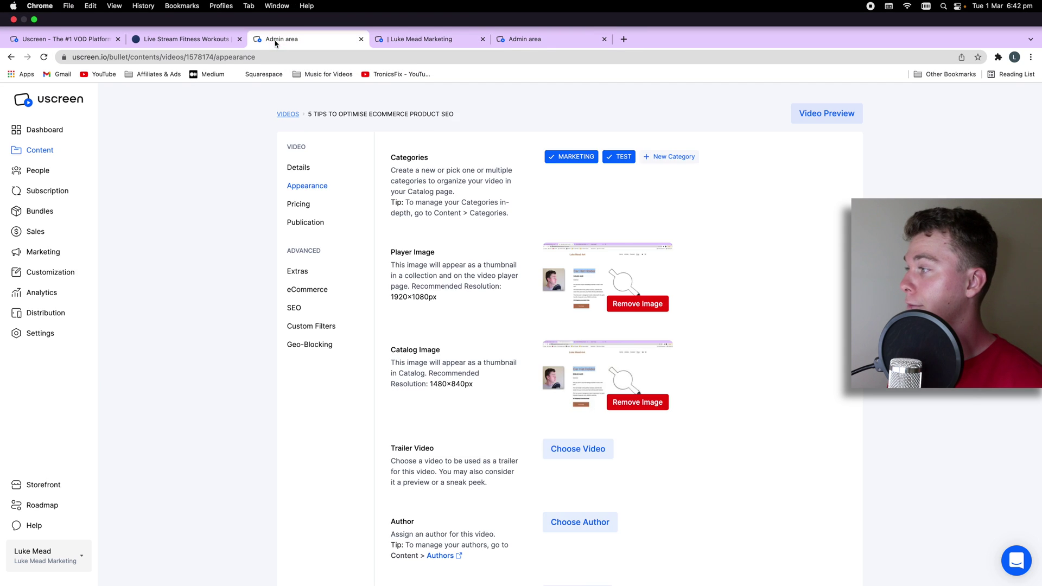
pyautogui.click(41, 308)
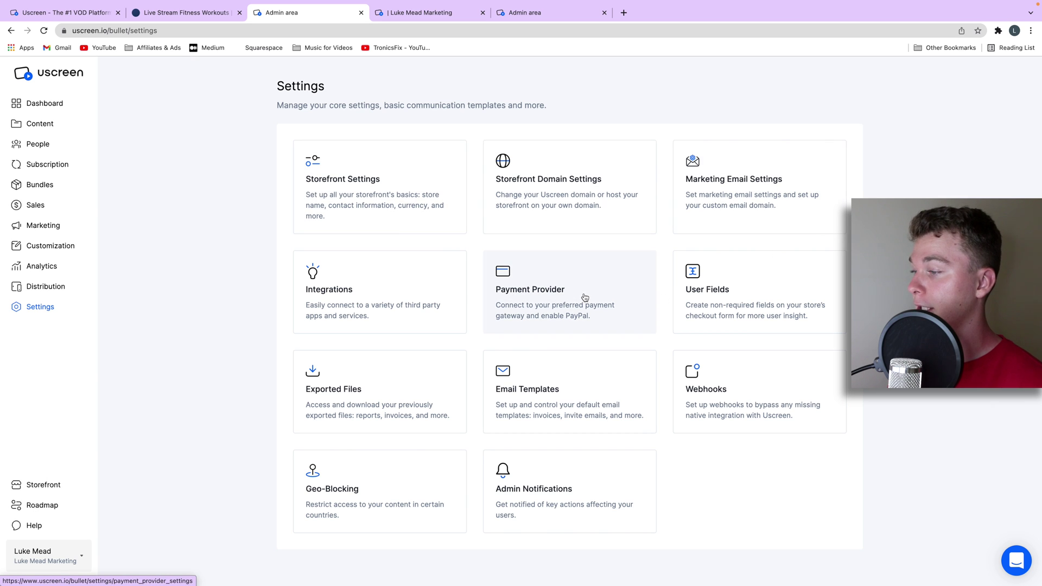
# Review the Payment Providers page, where Stripe is unconnected, and return to the Settings overview
pyautogui.click(537, 319)
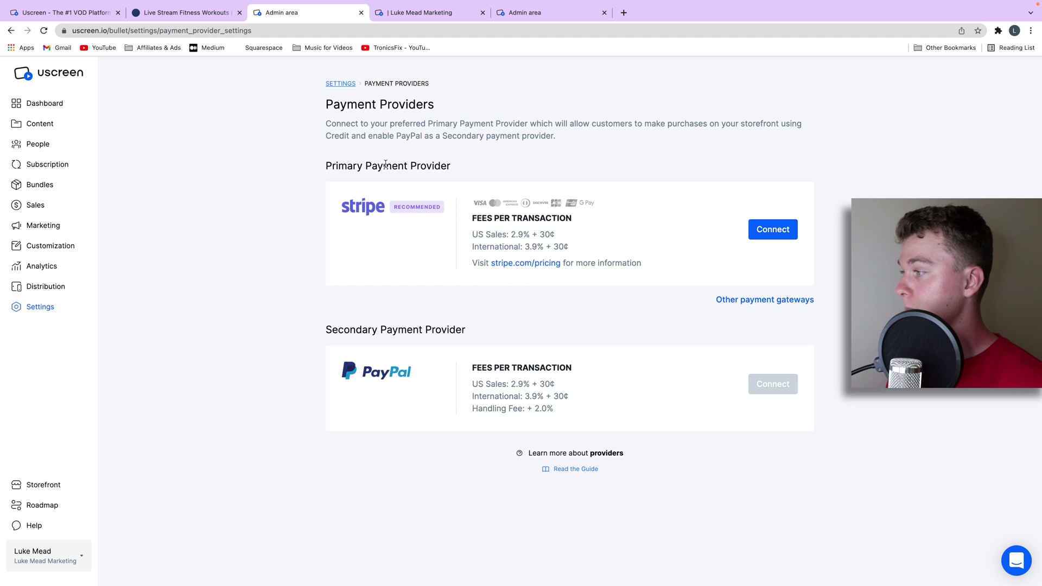
pyautogui.click(346, 85)
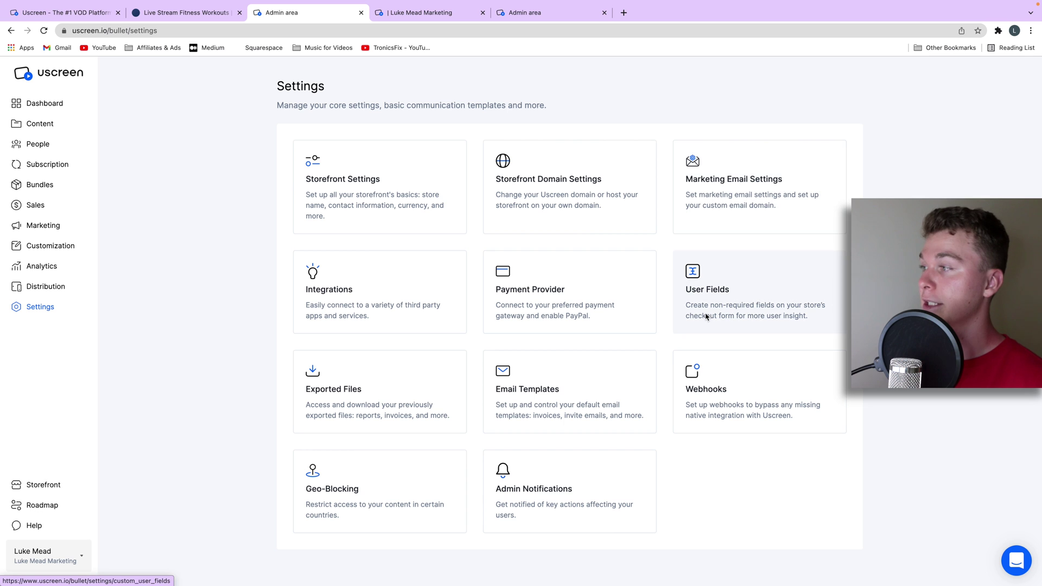
pyautogui.click(64, 12)
# Browse the uscreen.tv homepage, then open Mobile & TV Apps from the What You Get menu
pyautogui.scroll(15, 483, 207)
pyautogui.scroll(3, 415, 192)
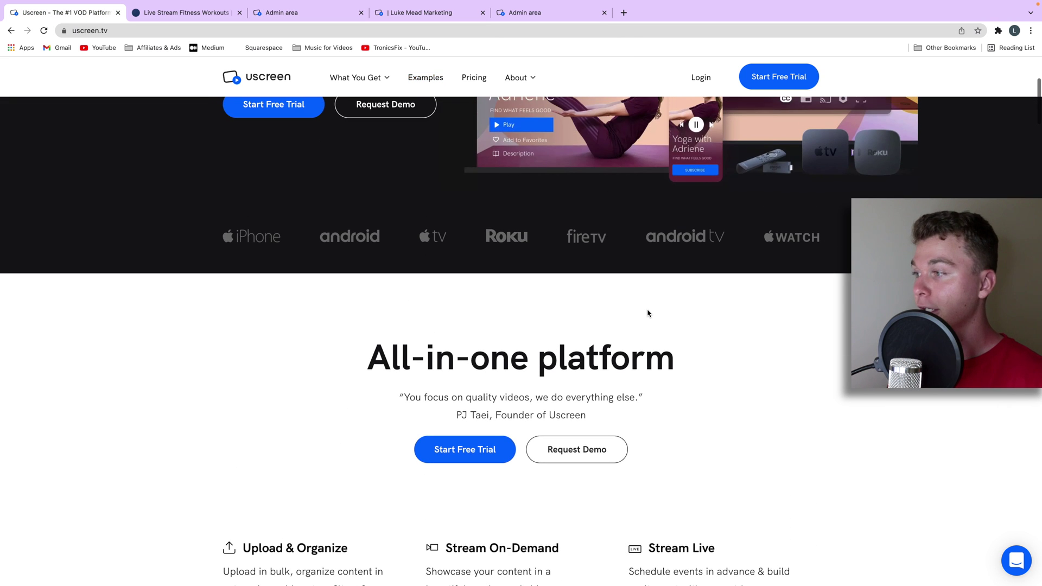
pyautogui.scroll(4, 667, 284)
pyautogui.scroll(-4, 778, 313)
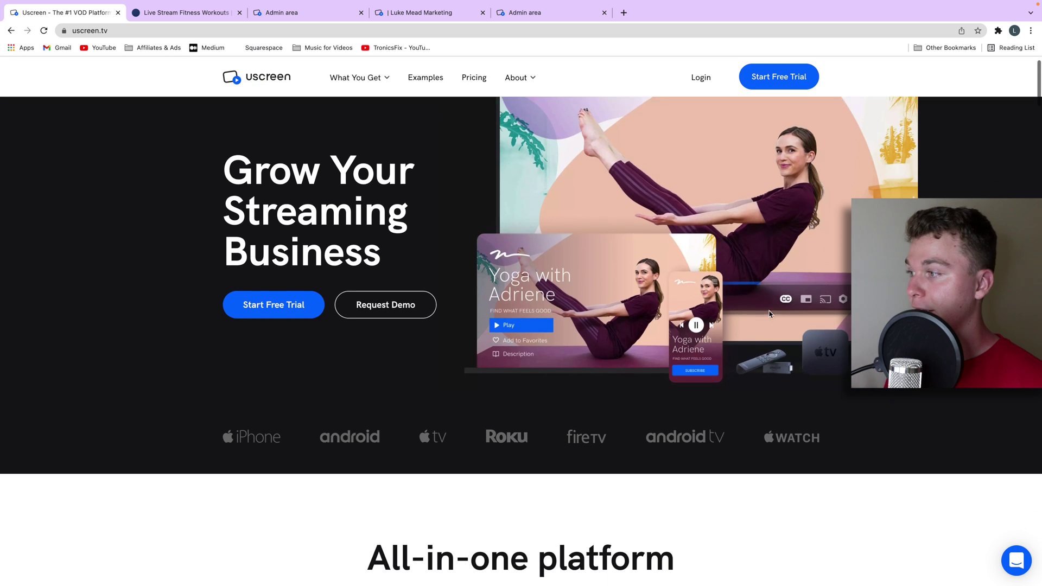
pyautogui.scroll(4, 768, 310)
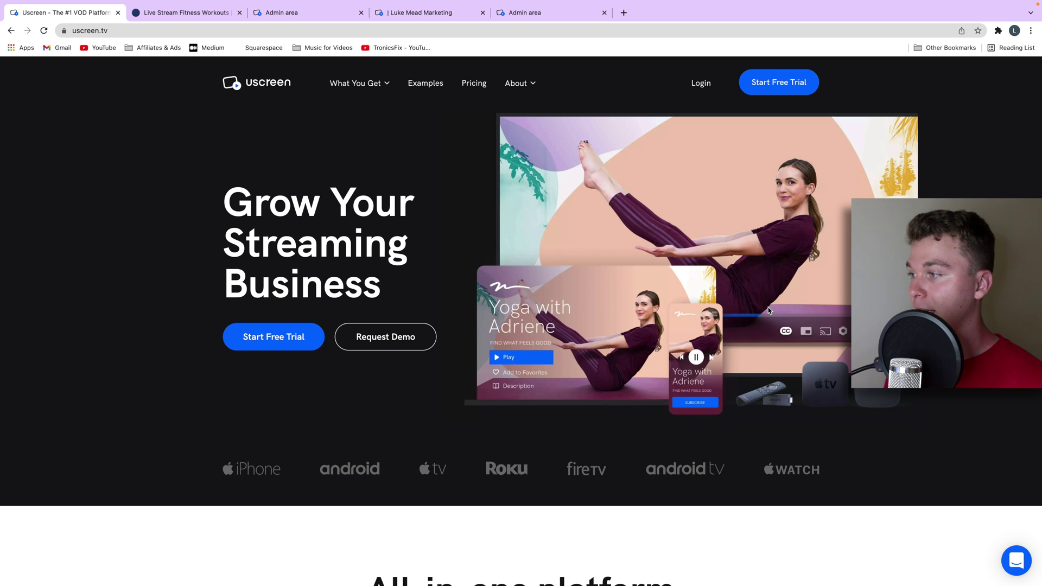
pyautogui.scroll(-8, 767, 307)
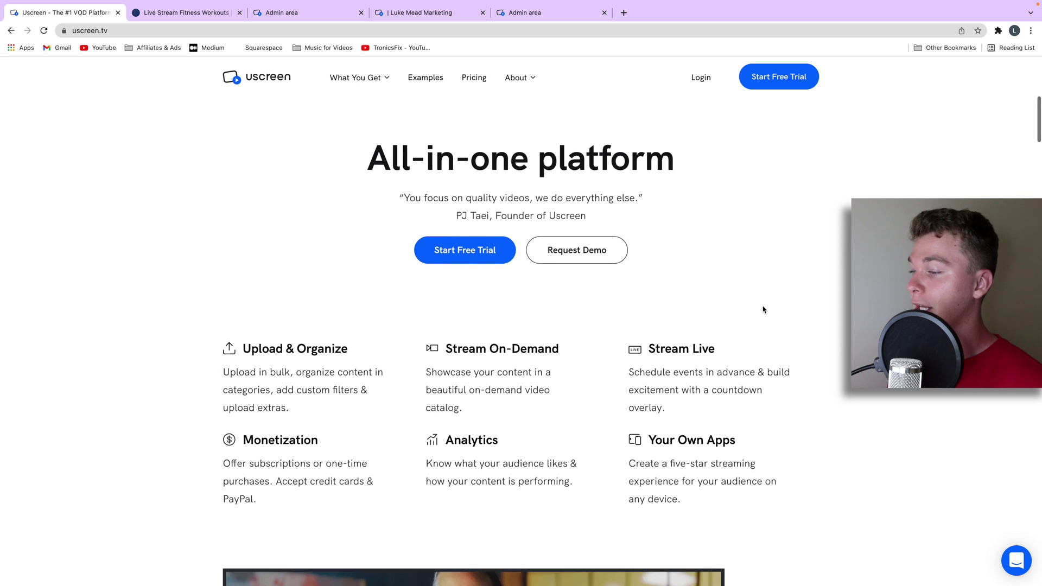
pyautogui.scroll(-2, 763, 309)
pyautogui.moveTo(740, 326); pyautogui.dragTo(652, 325)
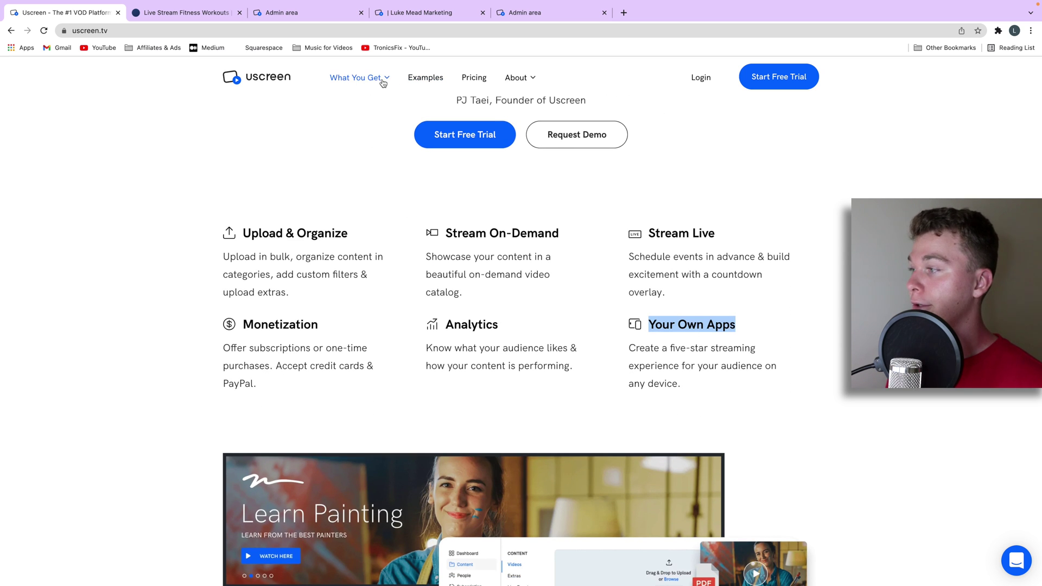
pyautogui.click(384, 82)
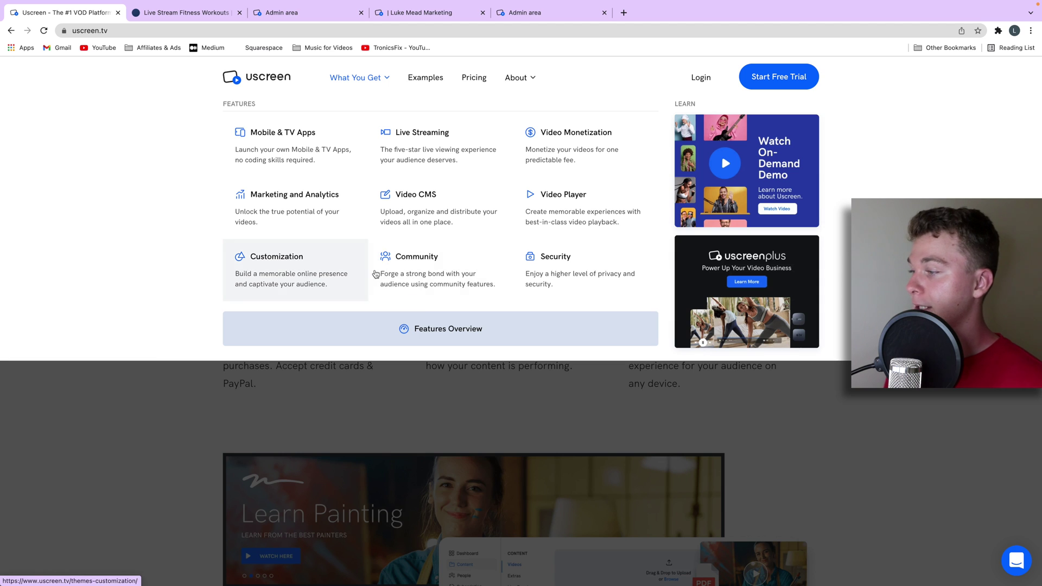
pyautogui.click(302, 168)
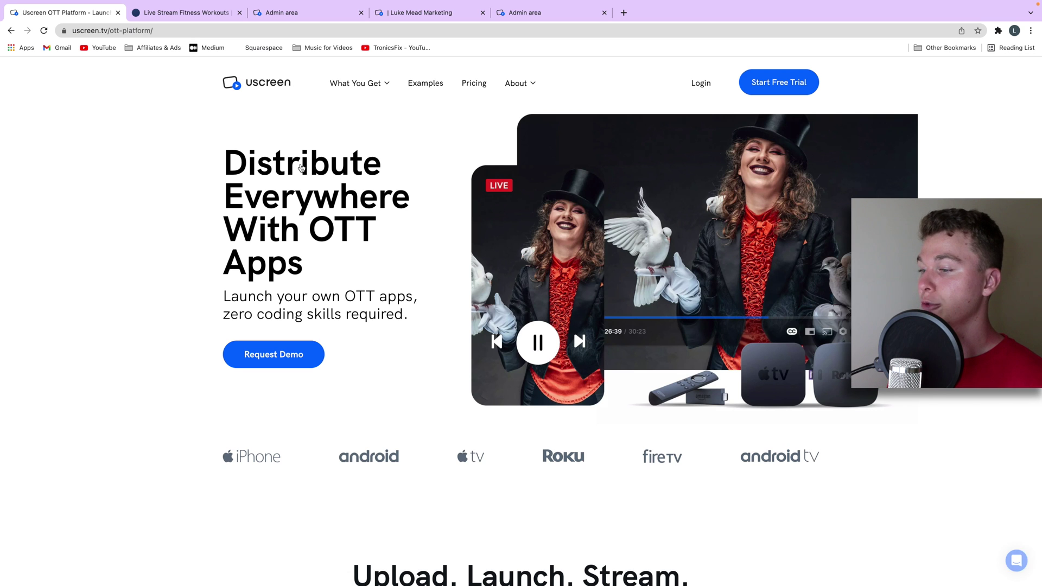
# Read through the OTT Platform page, 'Distribute Everywhere With OTT Apps'
pyautogui.scroll(-3, 487, 469)
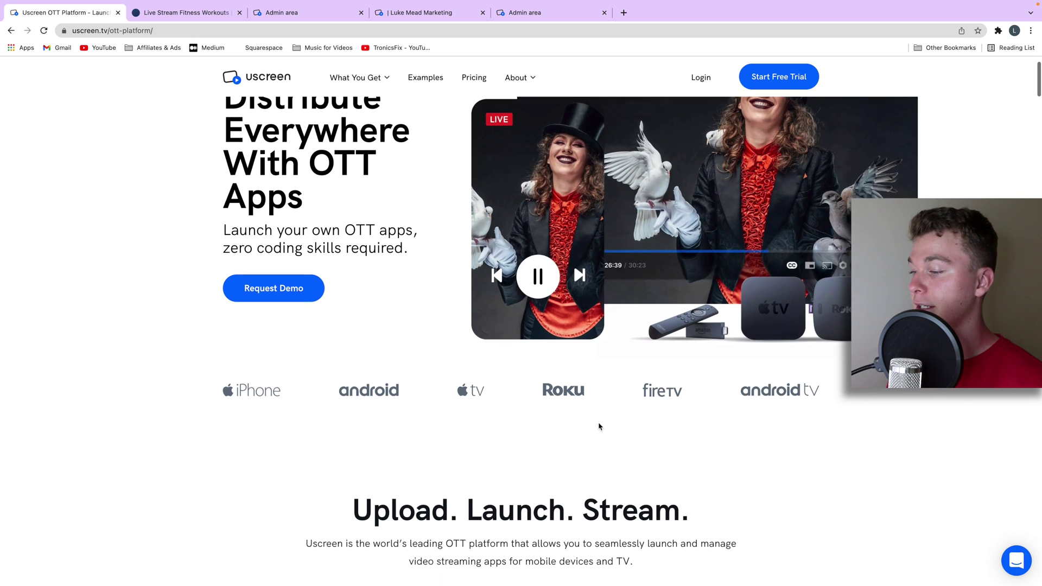
pyautogui.scroll(-5, 262, 379)
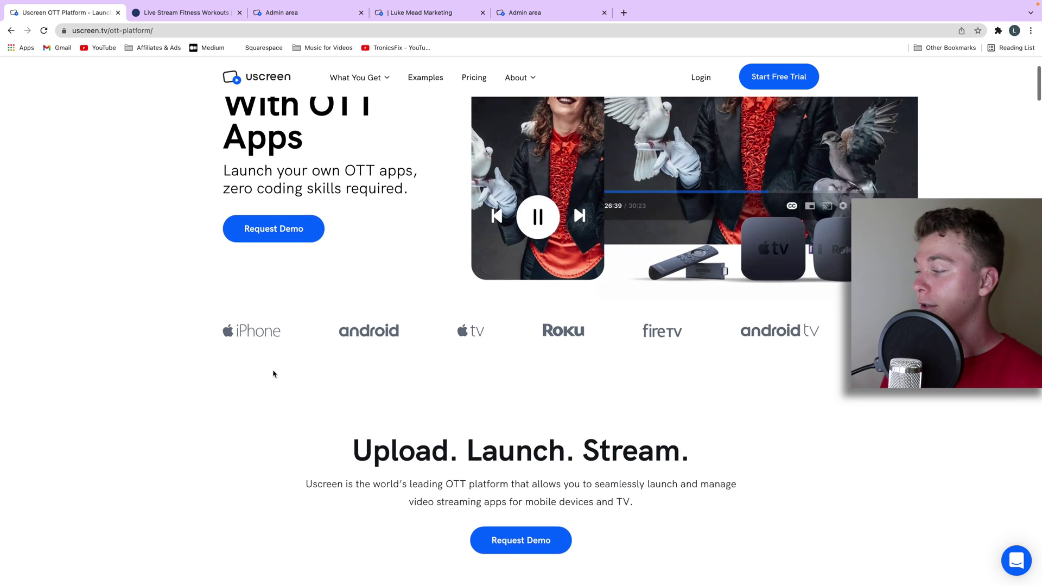
pyautogui.scroll(-8, 364, 364)
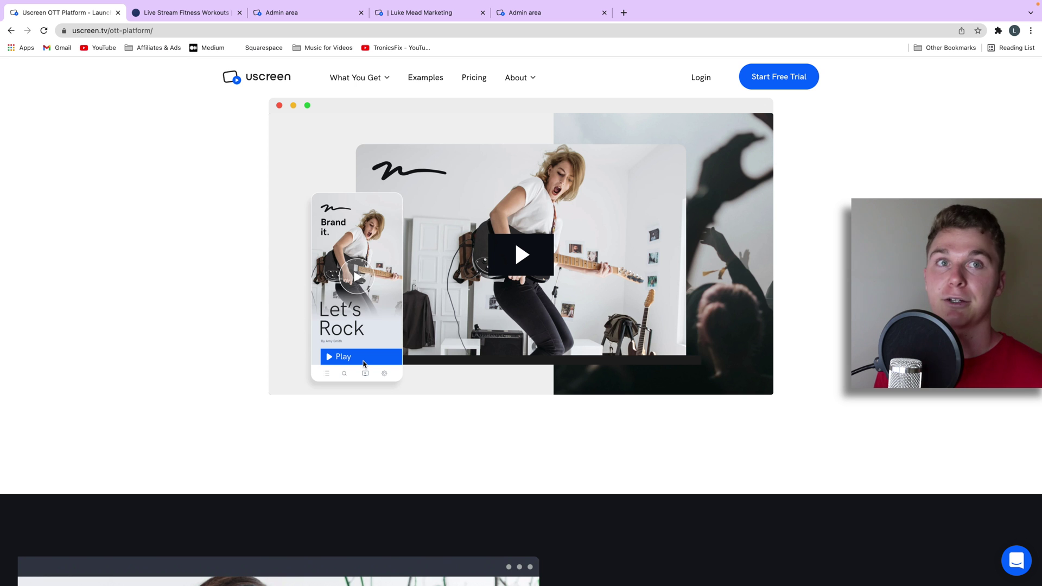
pyautogui.scroll(-10, 382, 348)
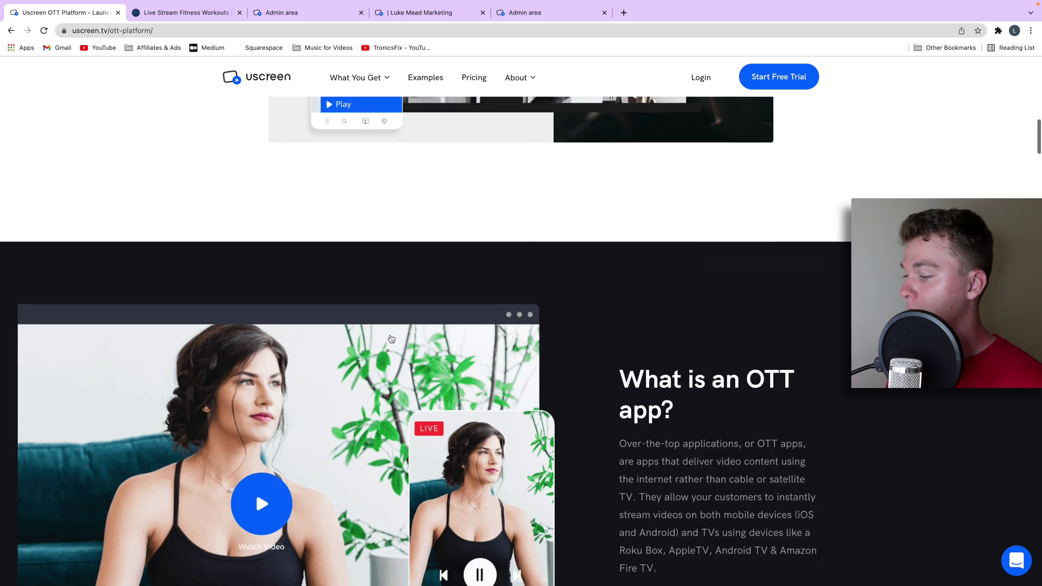
pyautogui.scroll(-2, 436, 313)
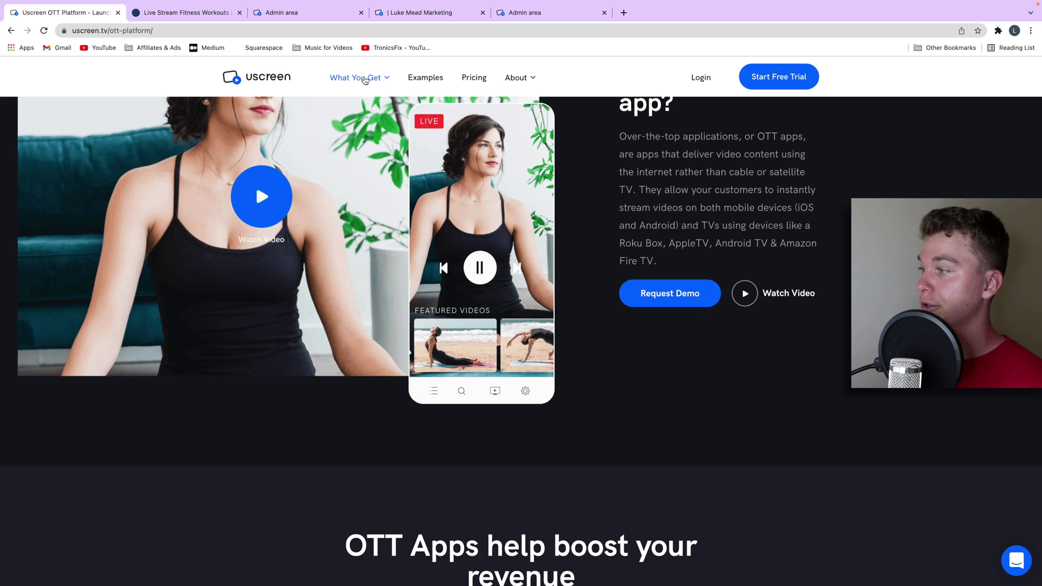
# Open the Features Overview from What You Get, then the storefront Examples page
pyautogui.click(365, 79)
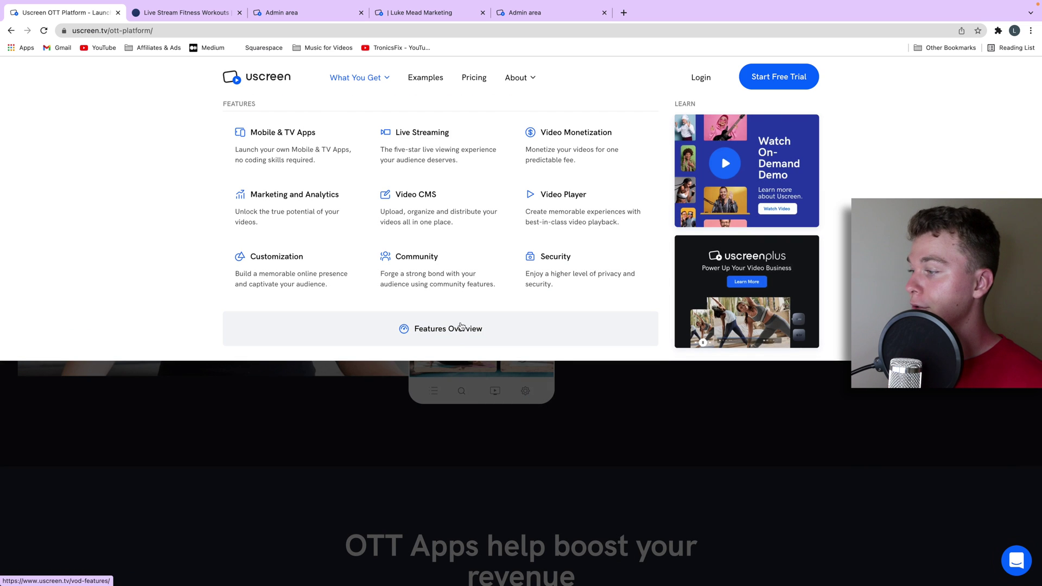
pyautogui.click(458, 333)
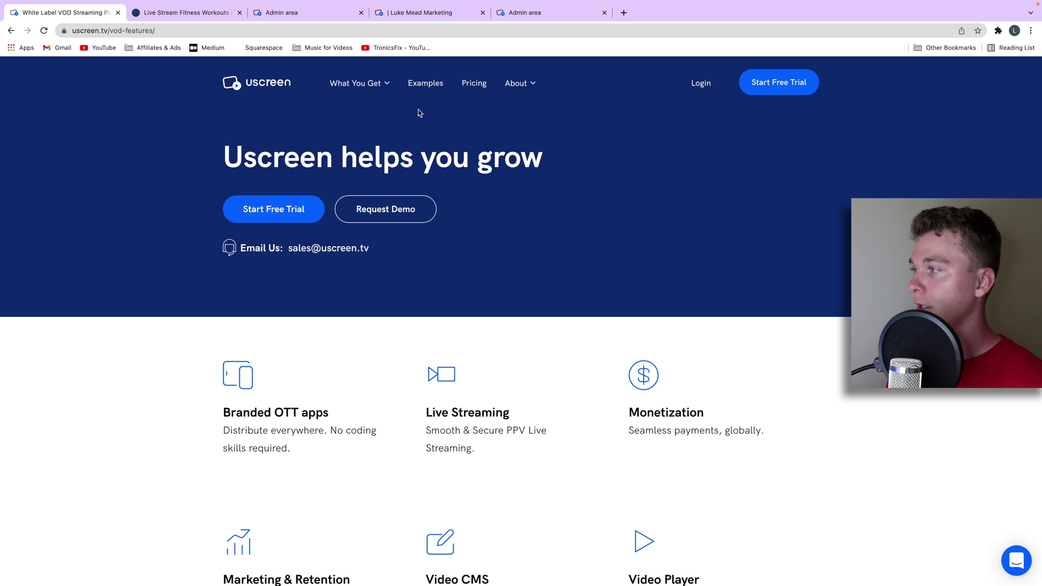
pyautogui.click(426, 86)
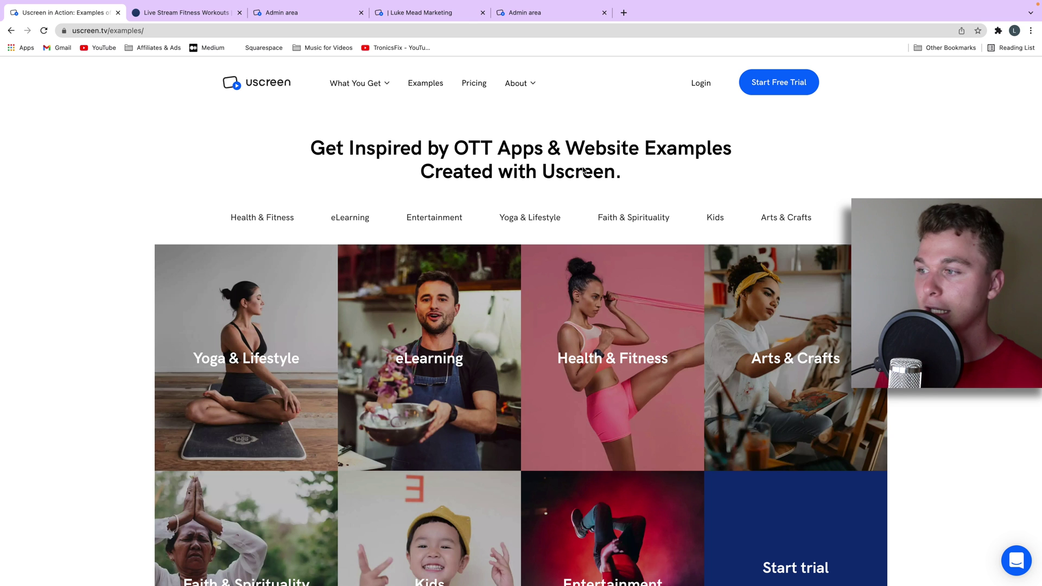
# Scroll through the example categories, from Yoga & Lifestyle to Entertainment, then head back to the admin dashboard
pyautogui.scroll(-3, 614, 188)
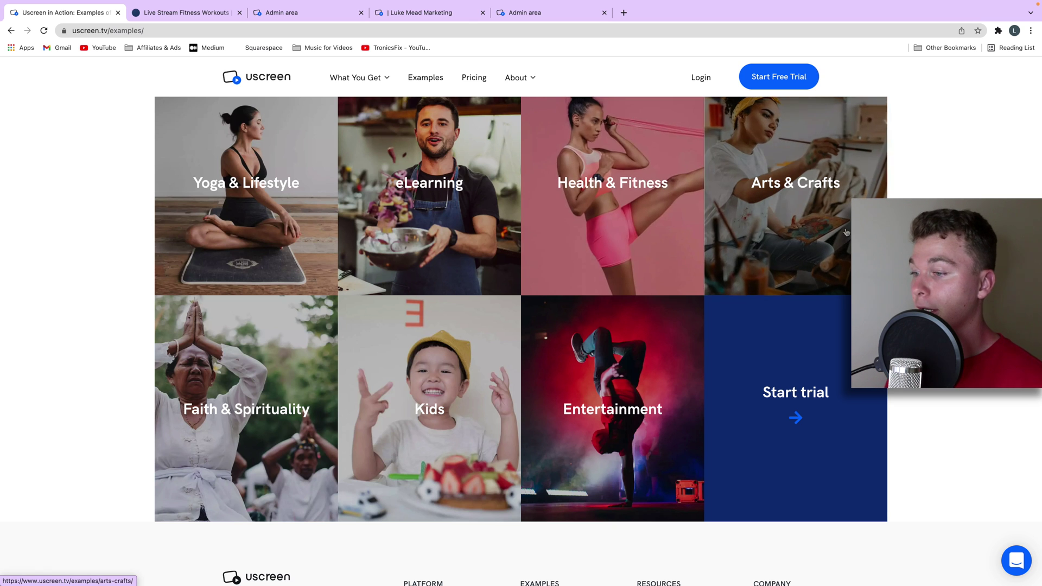
pyautogui.scroll(-4, 771, 196)
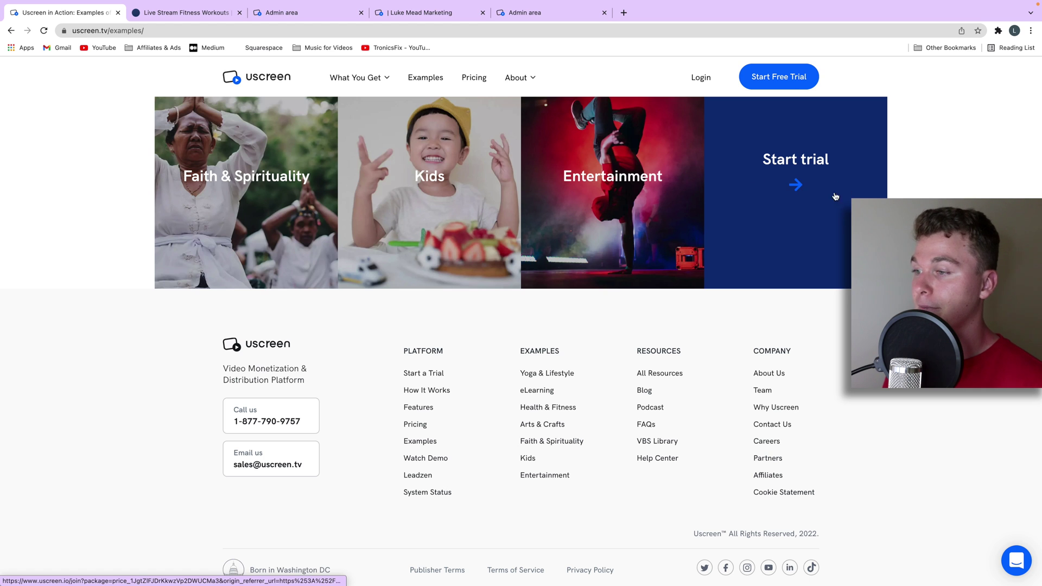
pyautogui.click(785, 89)
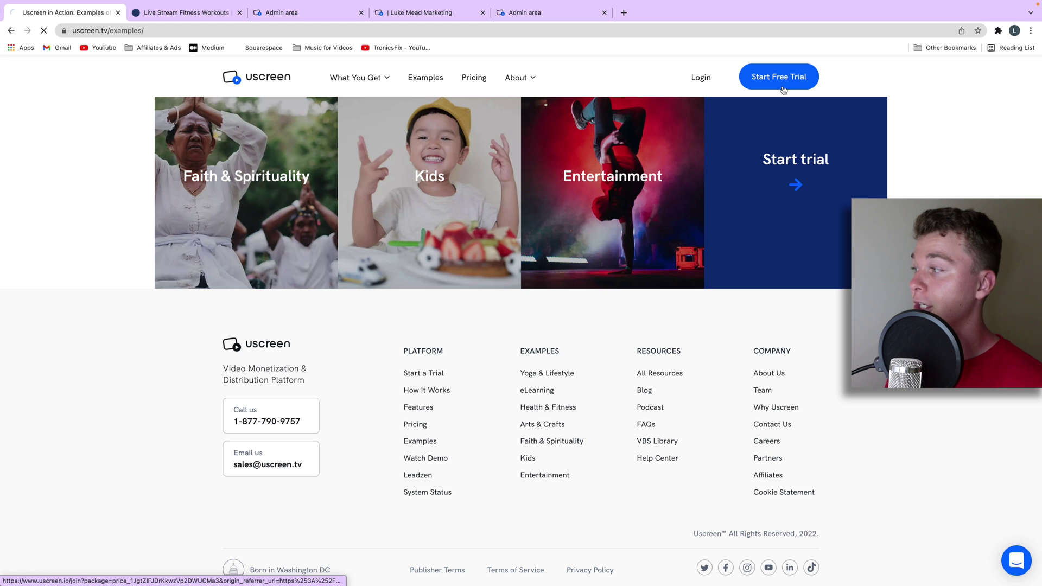